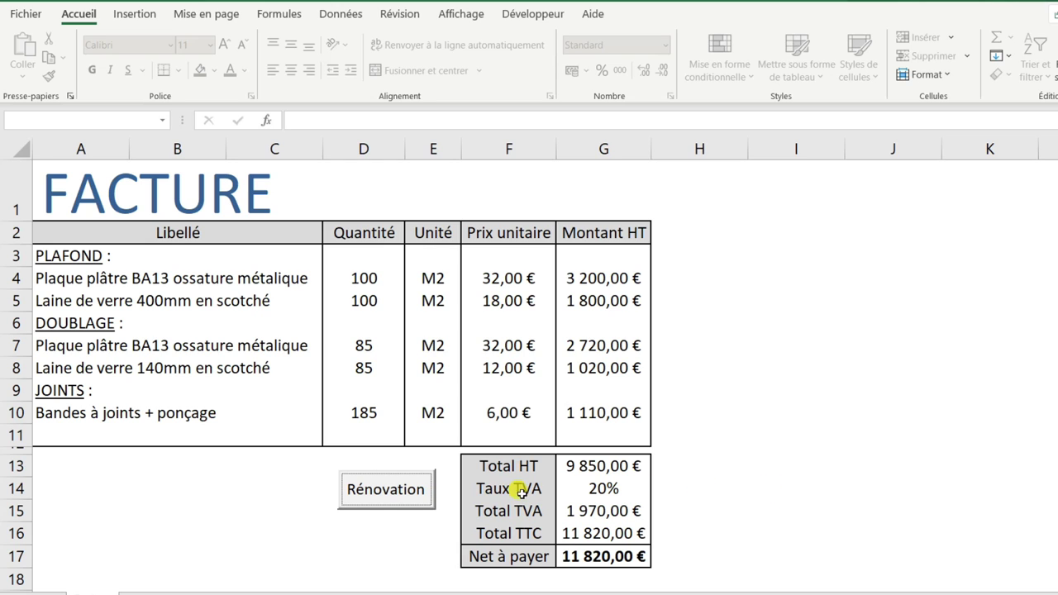
- Toggle the Rénovation button to show the 10% VAT rate, then back to 20%
left_click(398, 484)
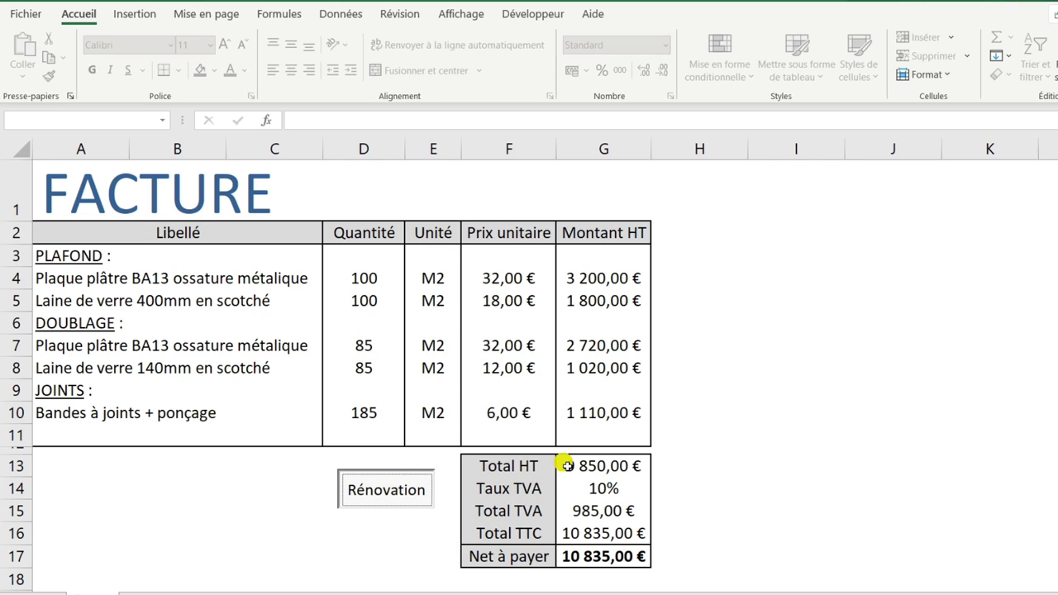
left_click(400, 496)
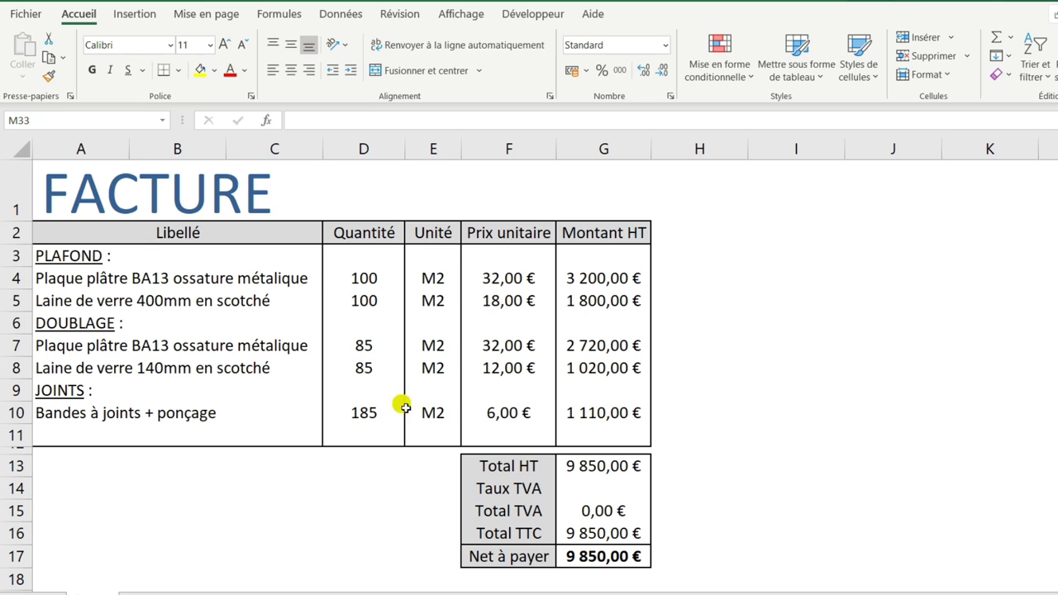
- From the Développeur tab's Insérer list, pick the ActiveX Bouton bascule control
left_click(536, 14)
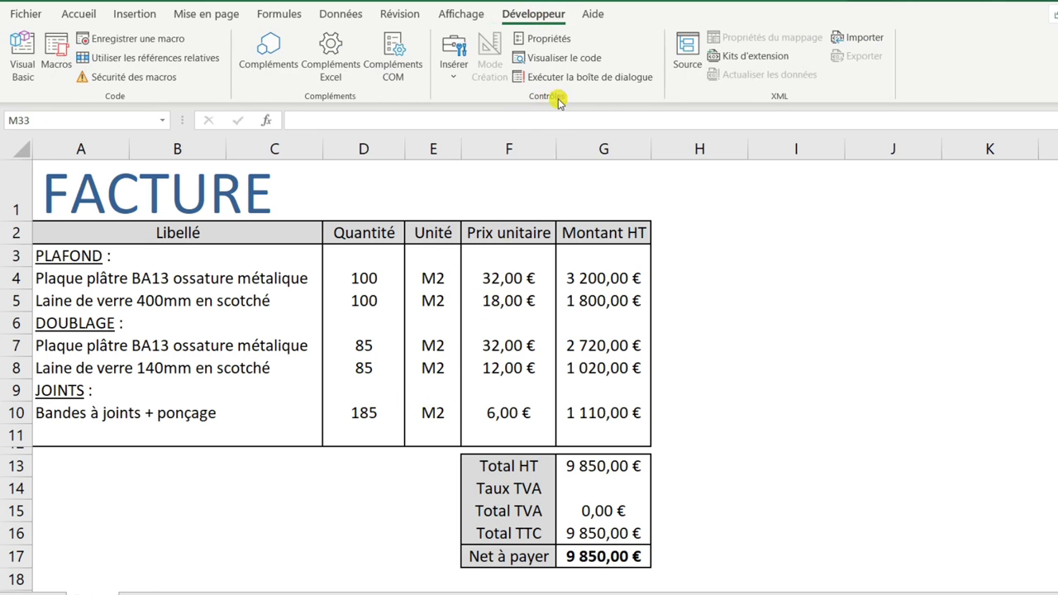
left_click(454, 74)
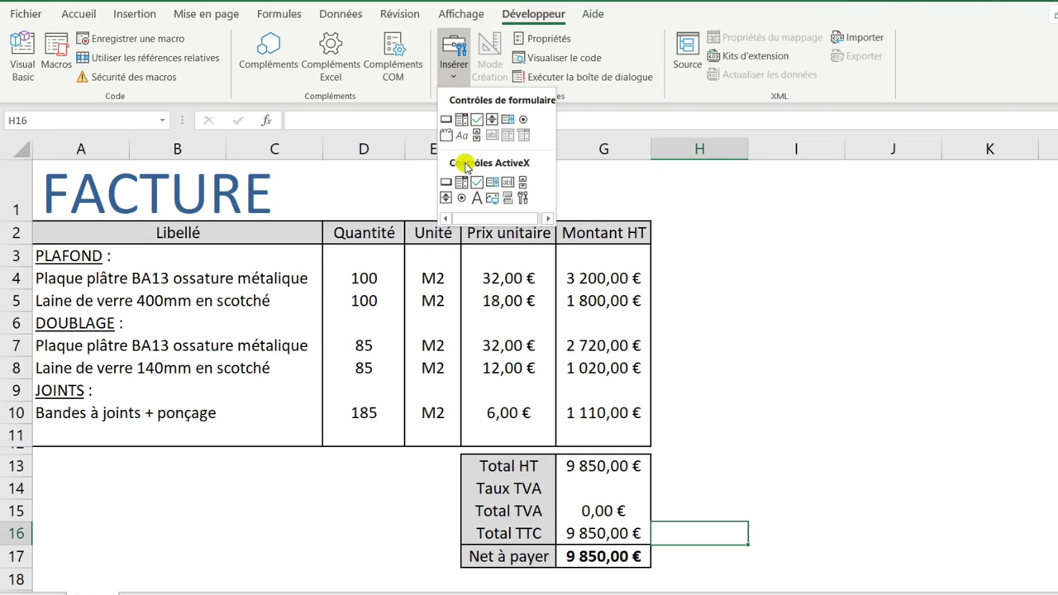
left_click(507, 199)
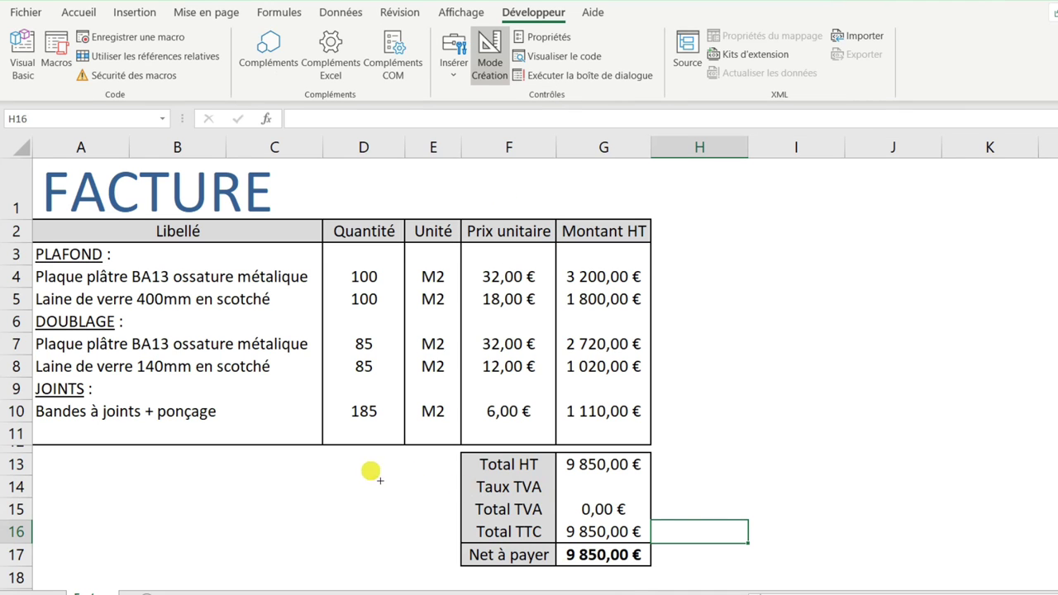
- Draw the ToggleButton1 button left of the Taux TVA row and open its Propriétés window
left_click_drag(348, 467, 450, 505)
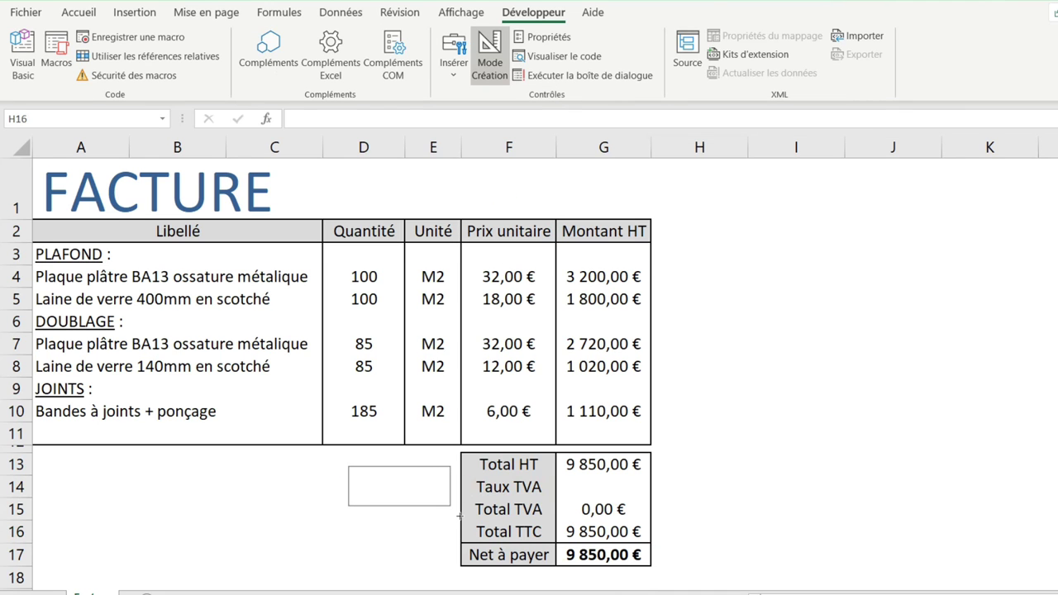
scroll(679, 320, "down", 2)
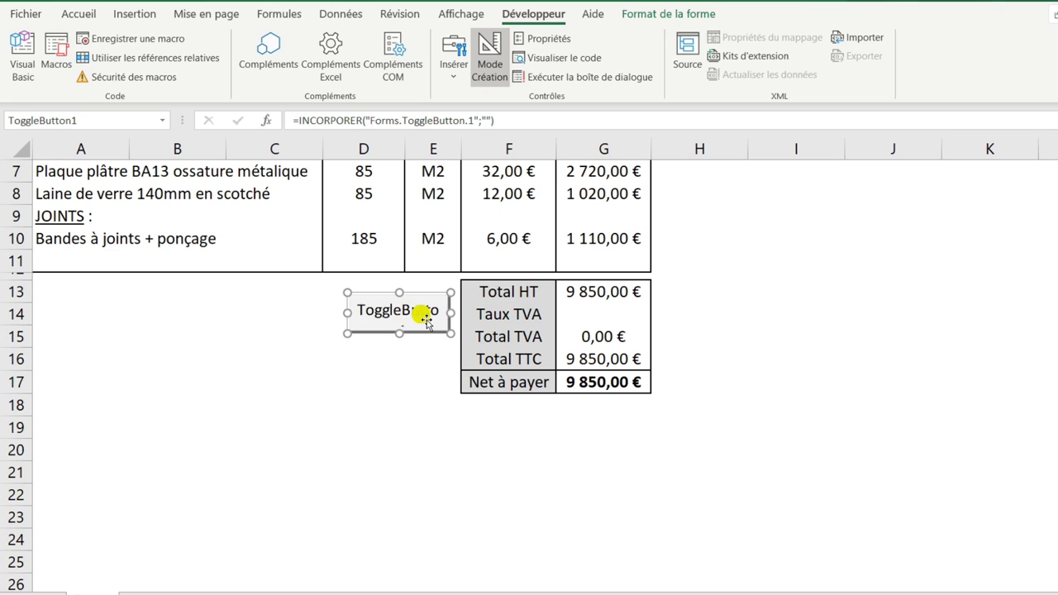
right_click(416, 312)
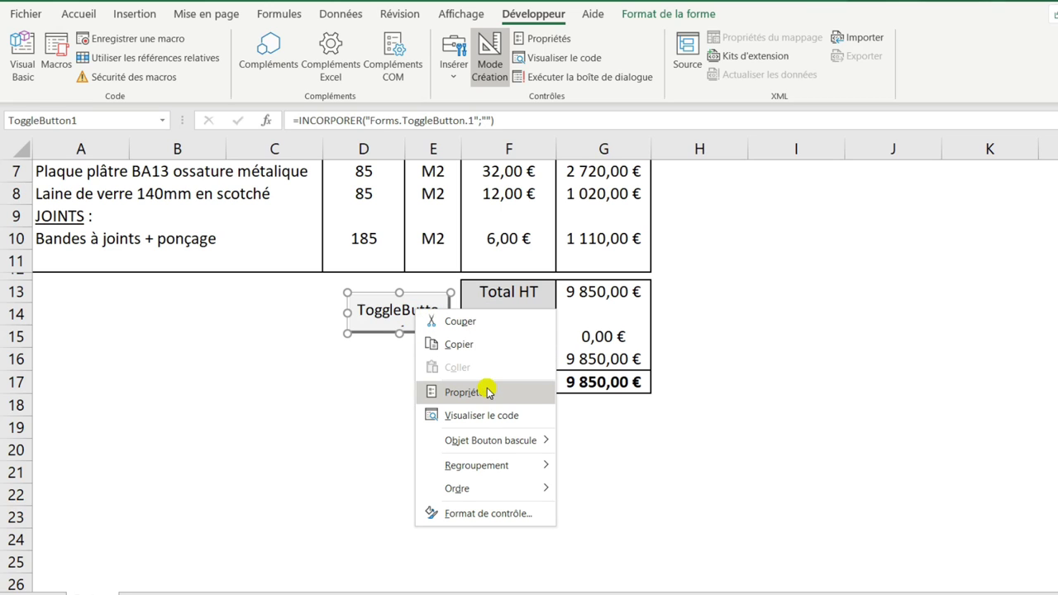
left_click(393, 314)
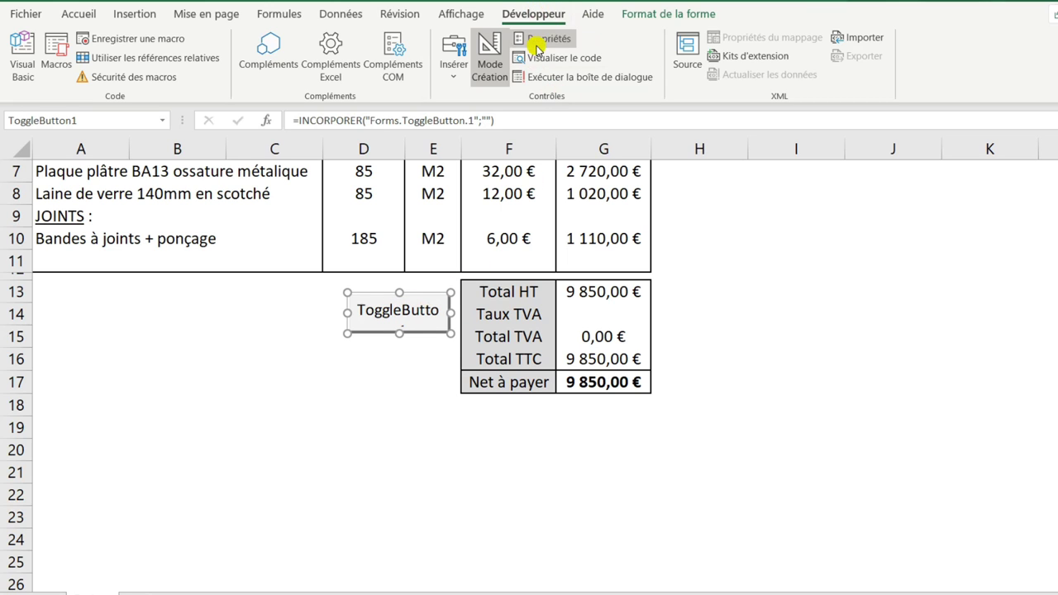
left_click(546, 41)
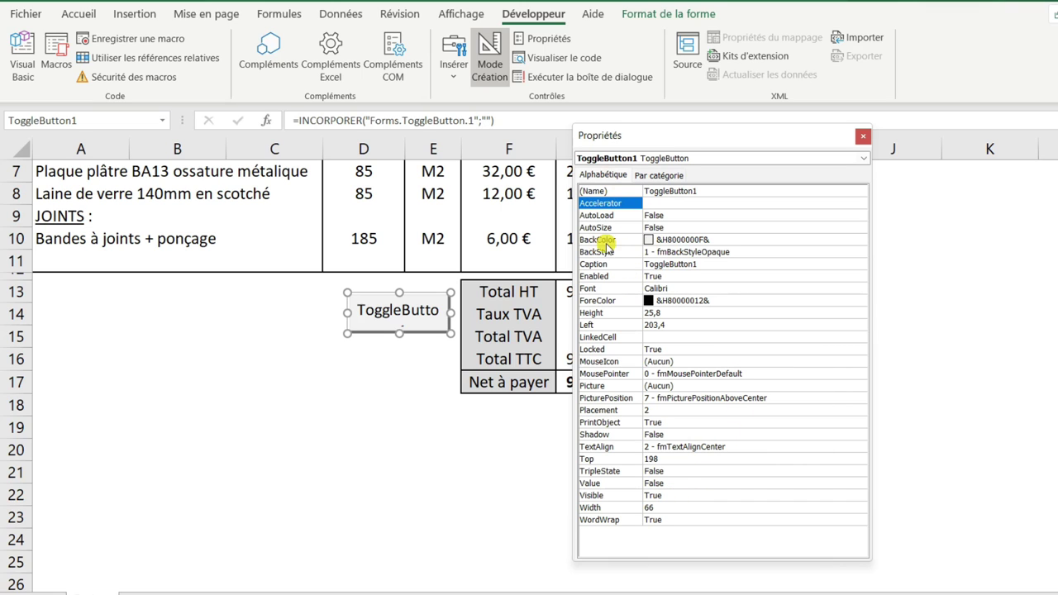
- Replace the button's Caption ToggleButton1 with Rénovation in the Propriétés window
left_click(682, 240)
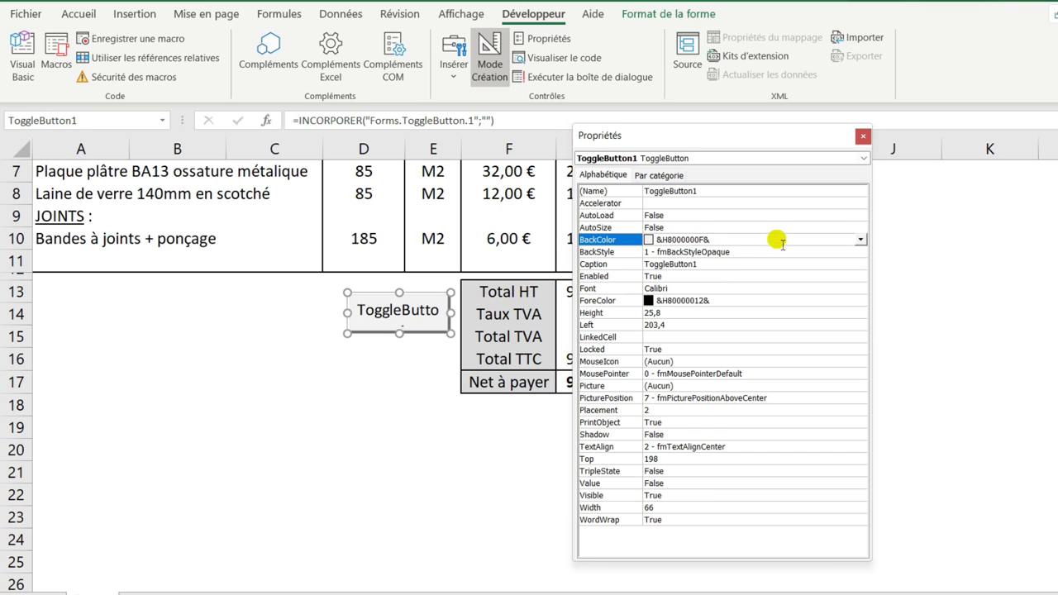
left_click(861, 239)
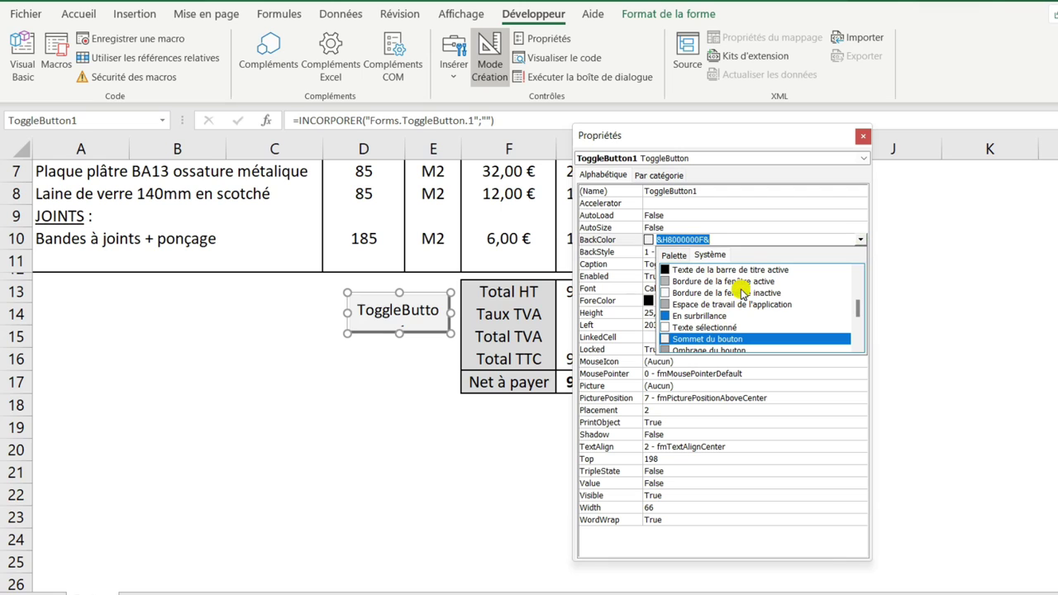
left_click(862, 241)
left_click(616, 301)
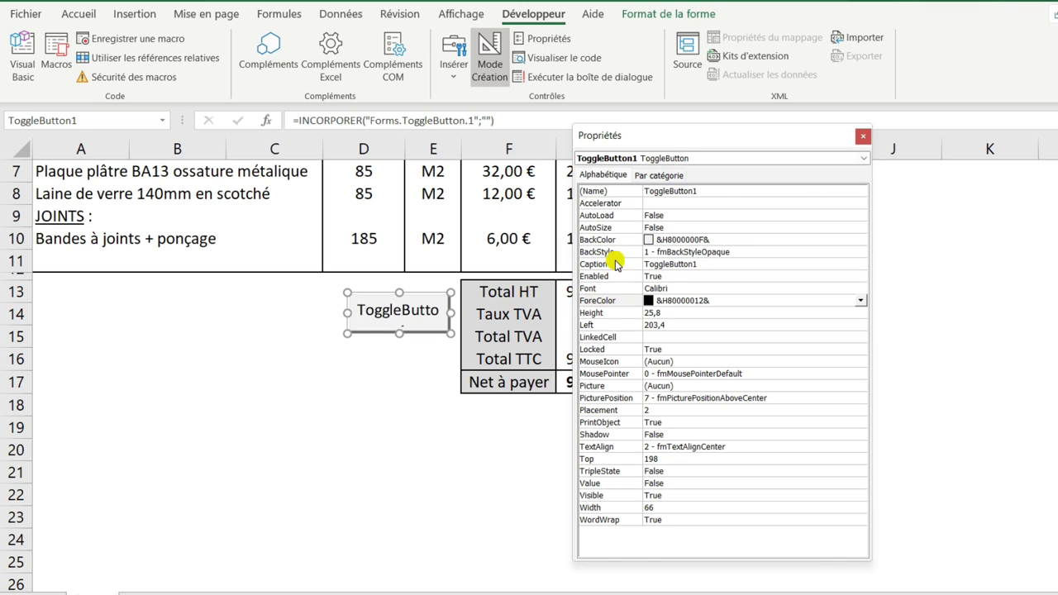
left_click(616, 263)
left_click(672, 269)
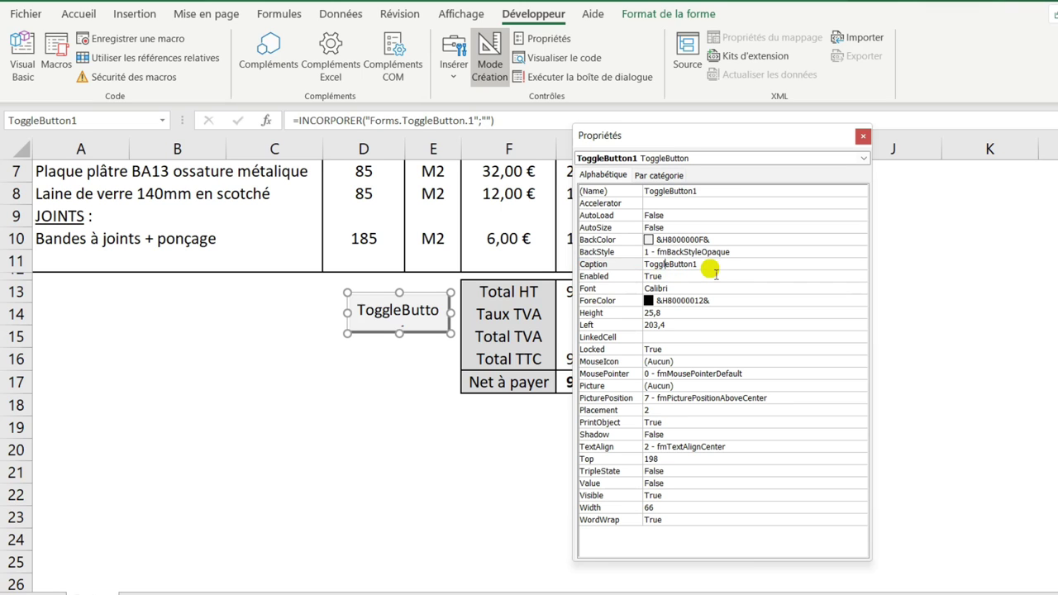
double_click(711, 264)
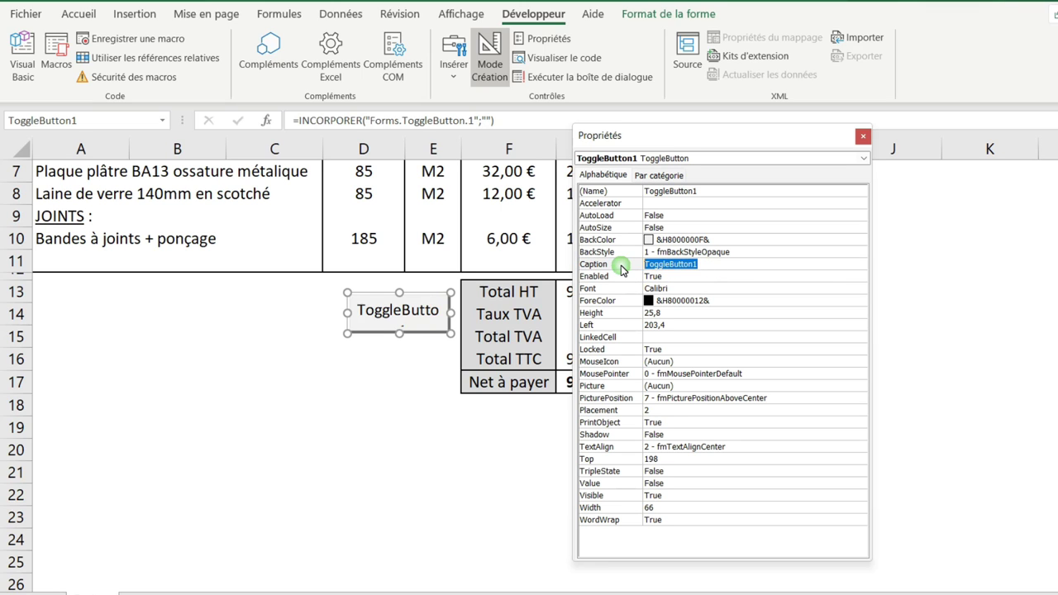
type("Rénov")
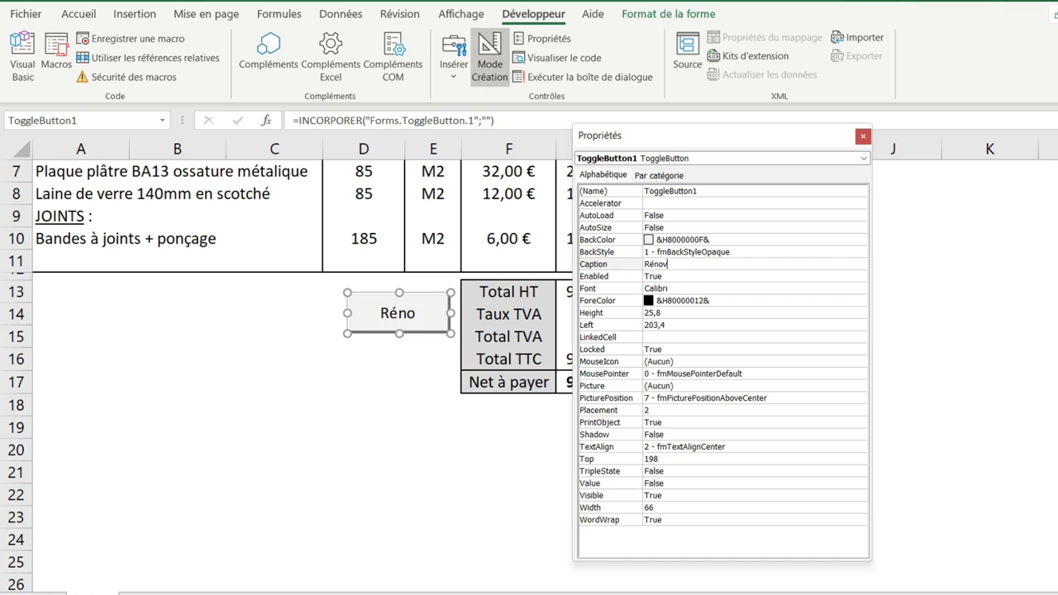
type("ation")
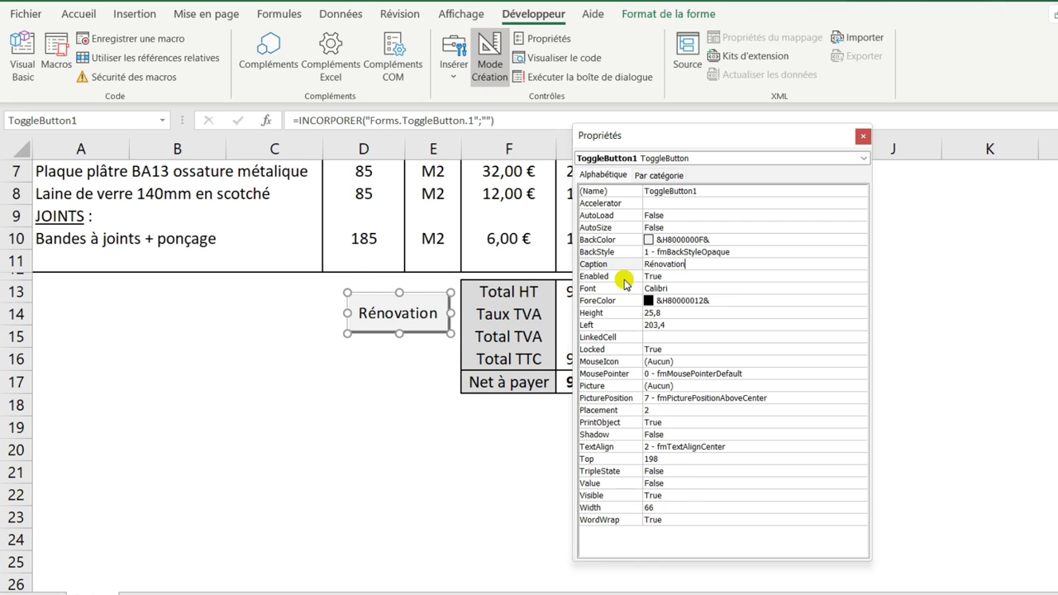
scroll(612, 281, "up", 2)
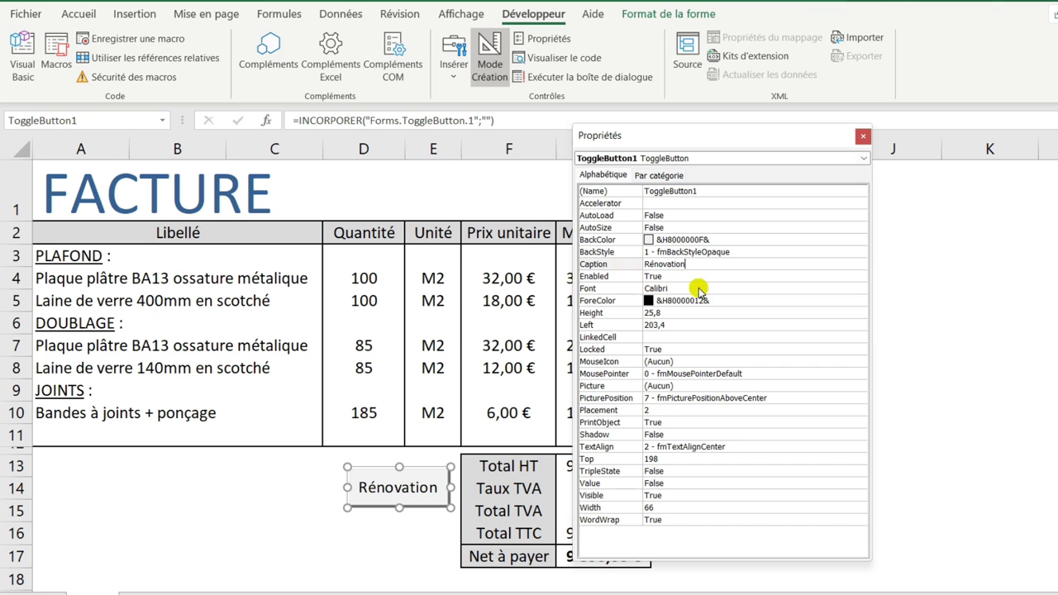
left_click(698, 288)
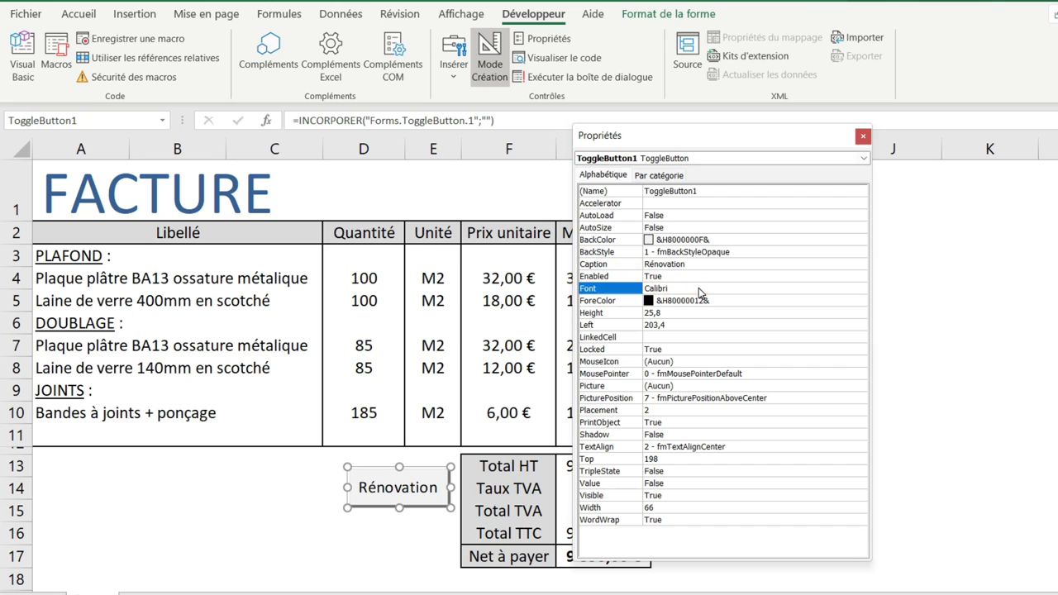
left_click(862, 294)
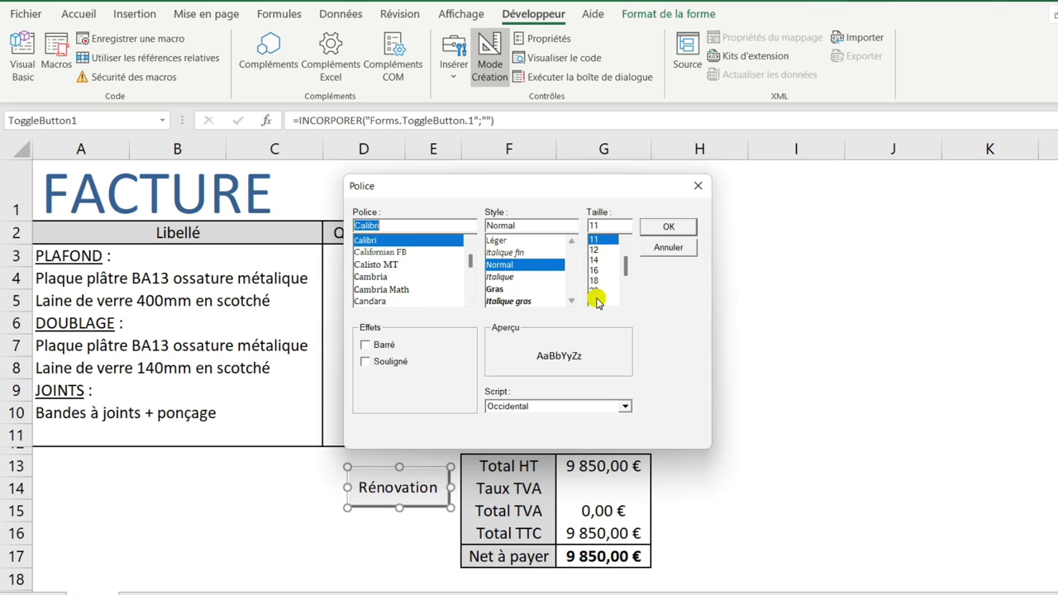
left_click(666, 226)
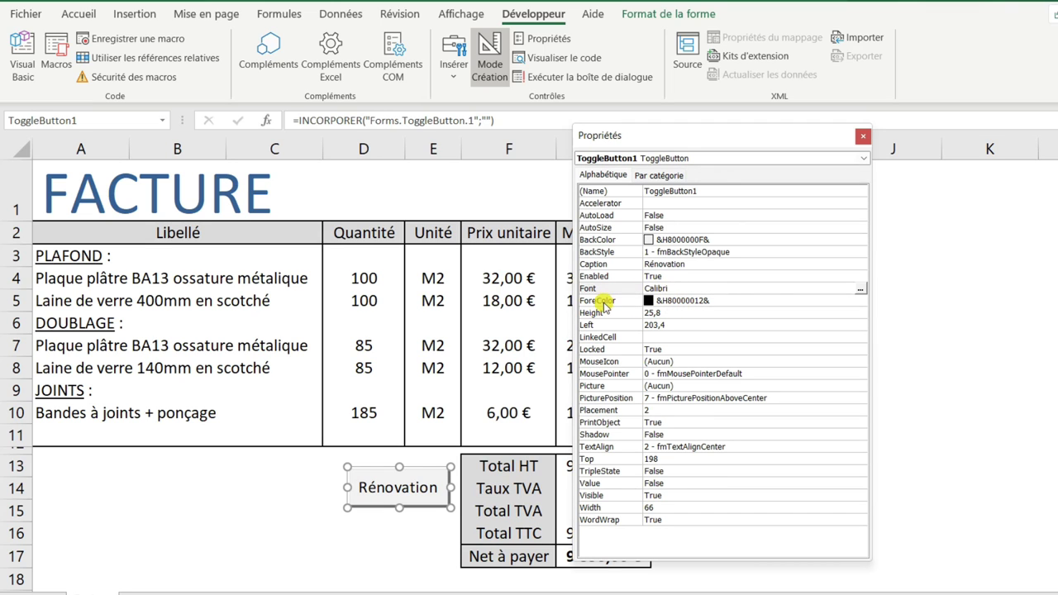
left_click(819, 303)
left_click(860, 301)
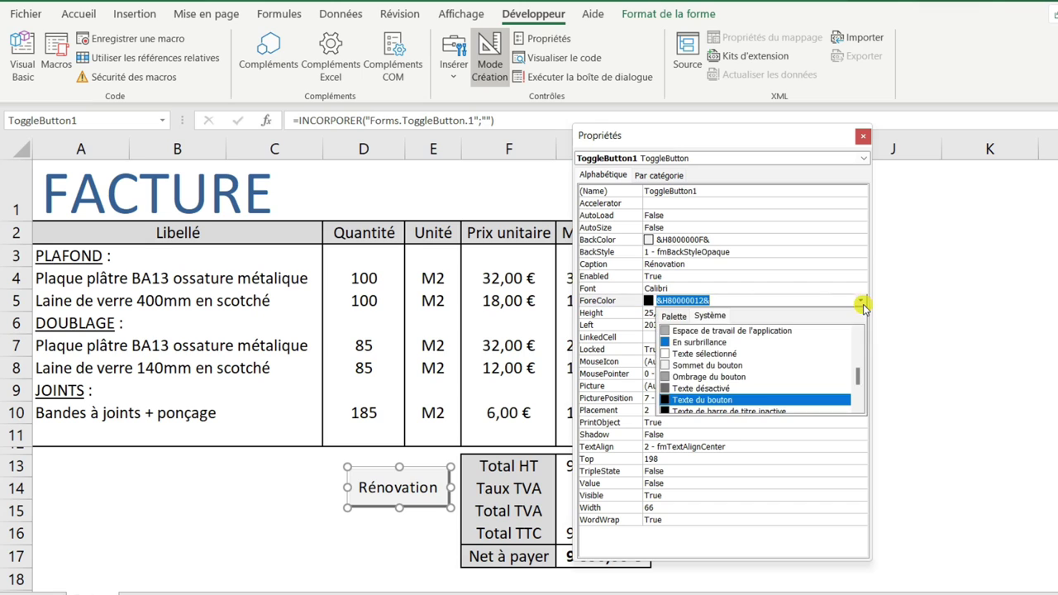
left_click(860, 301)
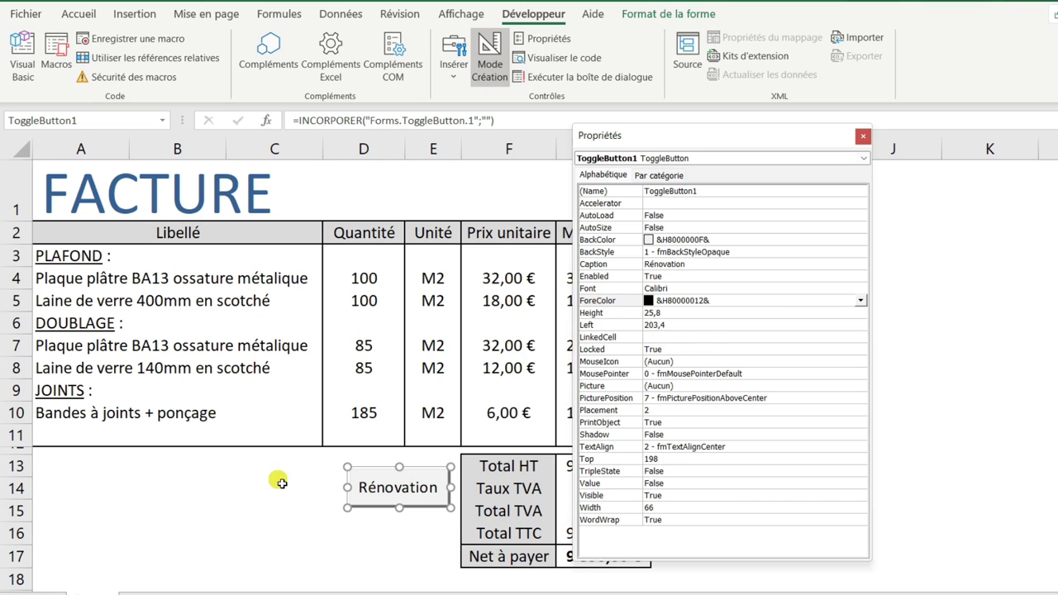
- Set the button's LinkedCell to C14 and close the Propriétés window
left_click(670, 336)
type("C14")
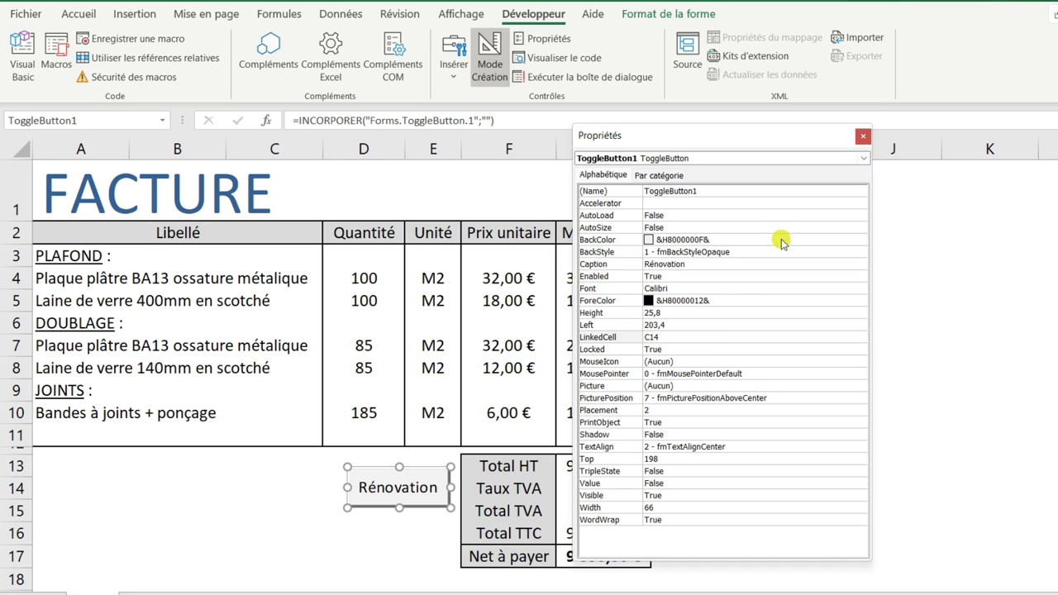
left_click(862, 137)
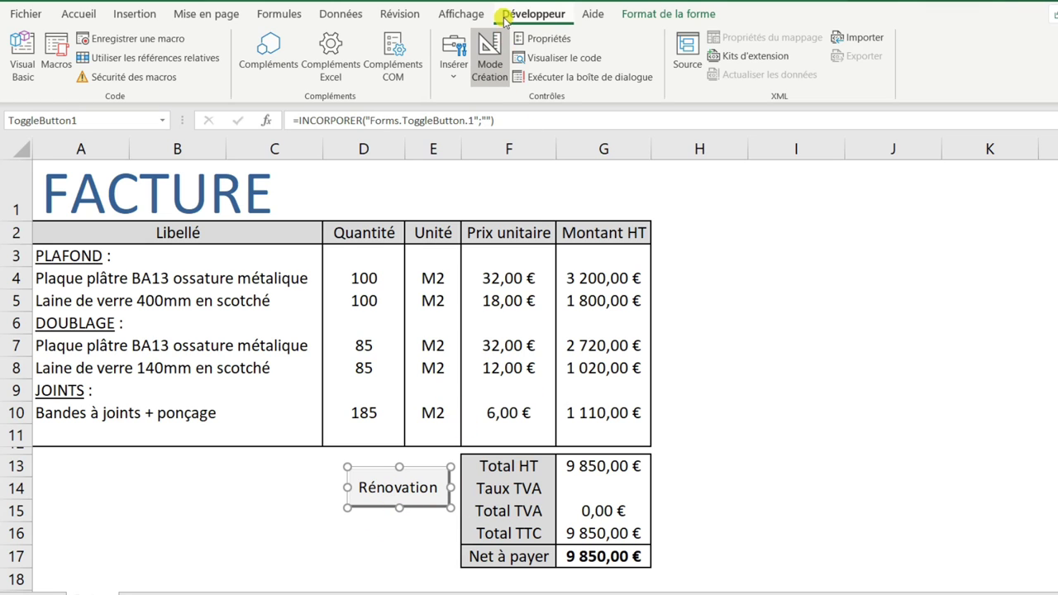
- Turn off Mode Création and toggle Rénovation on and off, checking C14 shows VRAI then FAUX
left_click(490, 68)
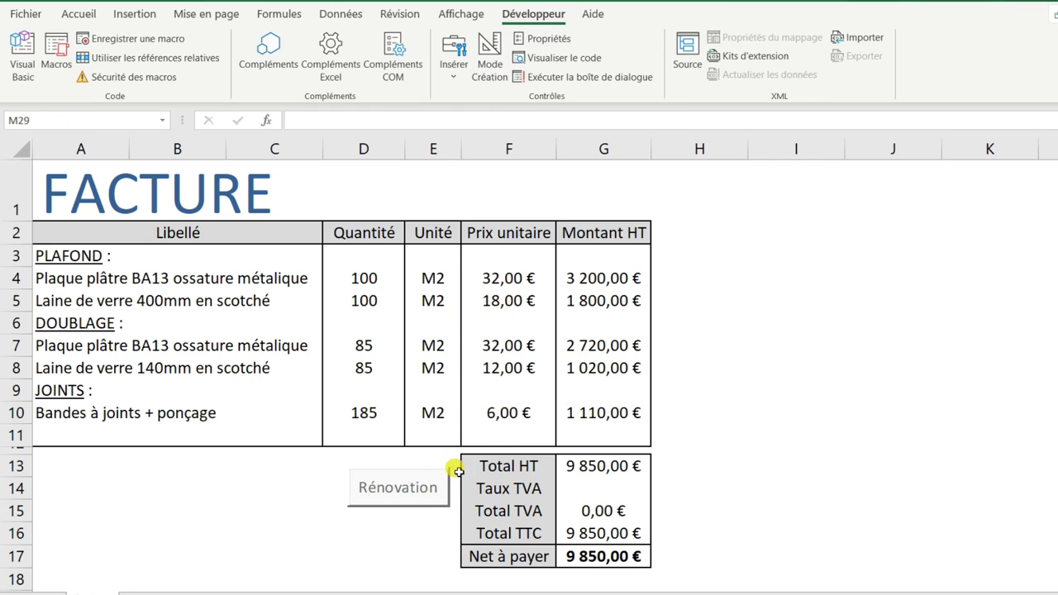
left_click(395, 484)
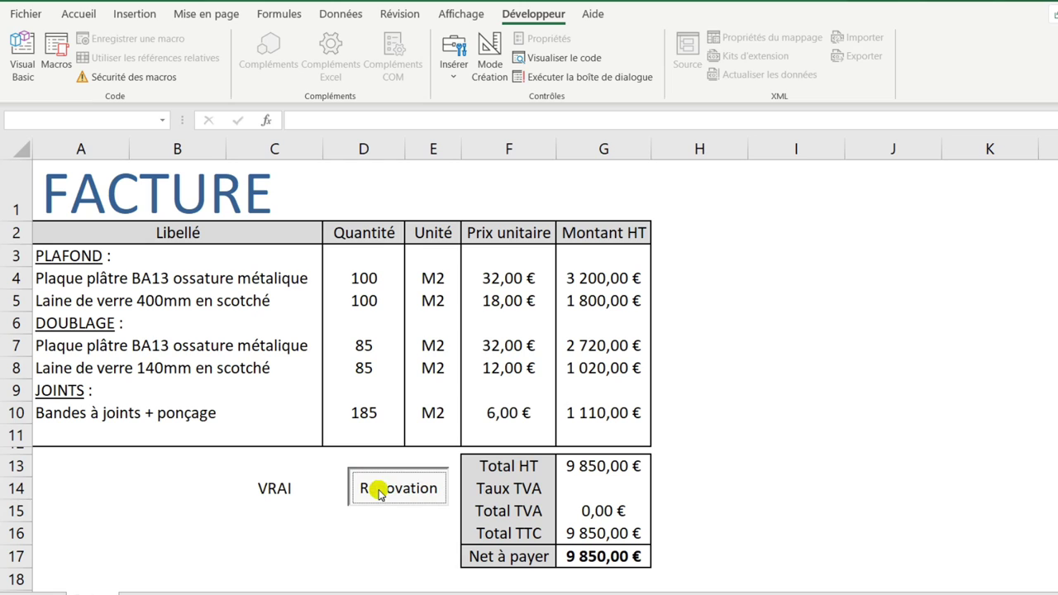
left_click(414, 486)
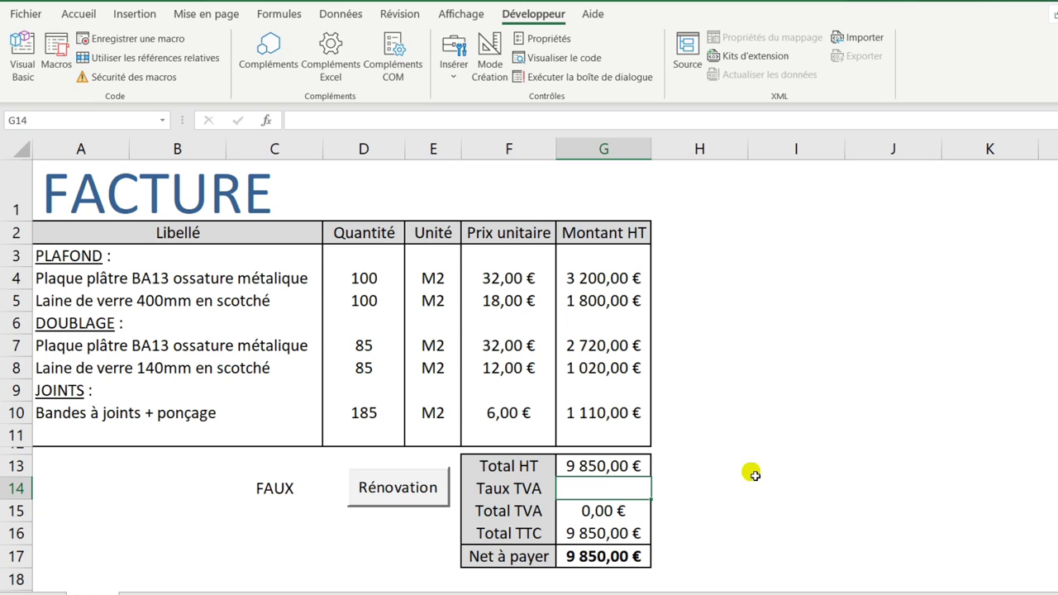
- Enter =SI(C14=VRAI;10%;20%) in G14 as the Taux TVA formula
type("=SI")
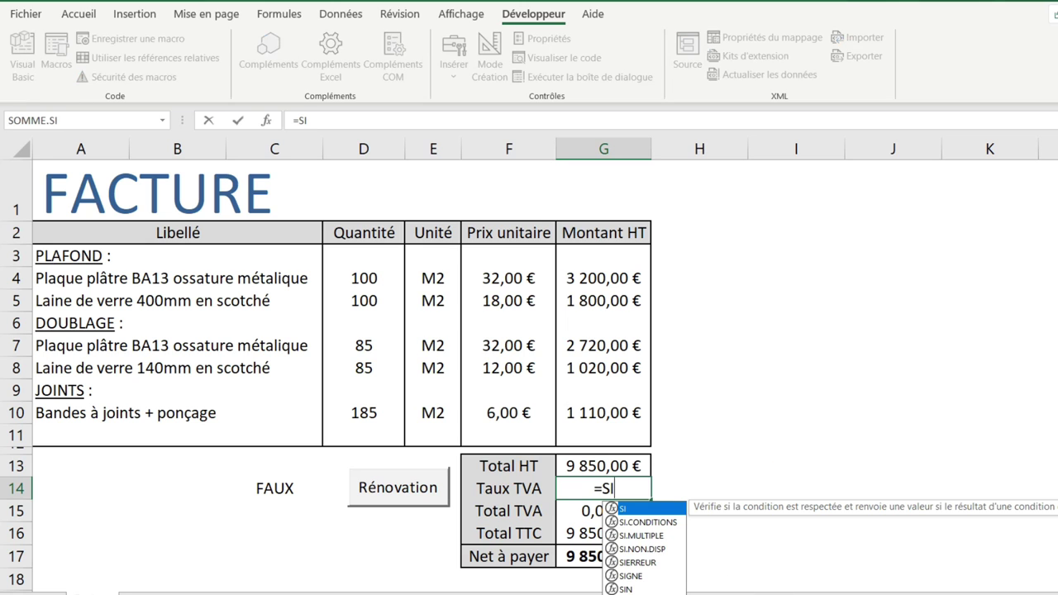
type("(")
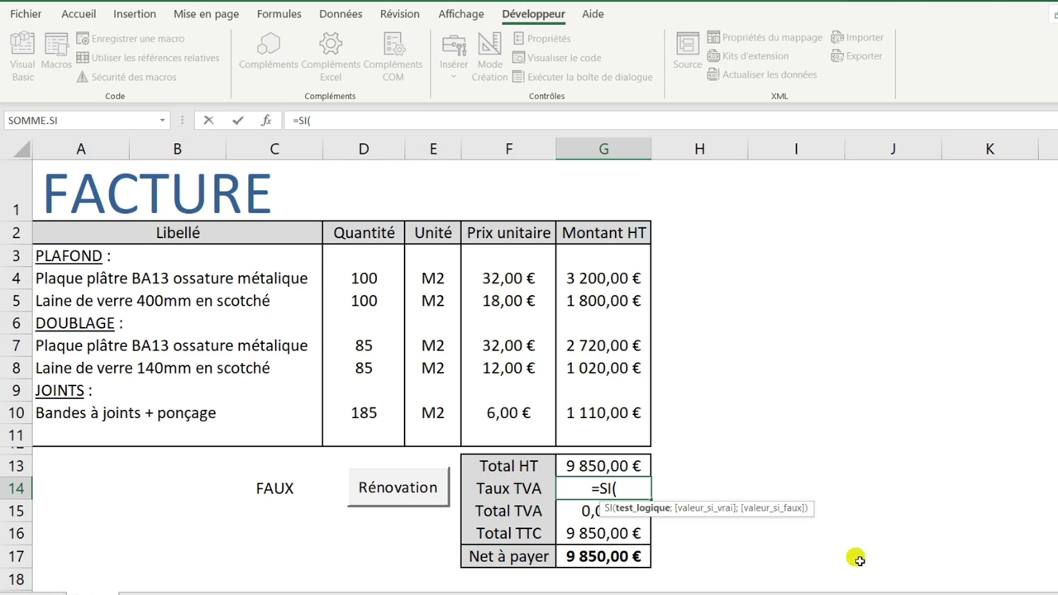
left_click(276, 490)
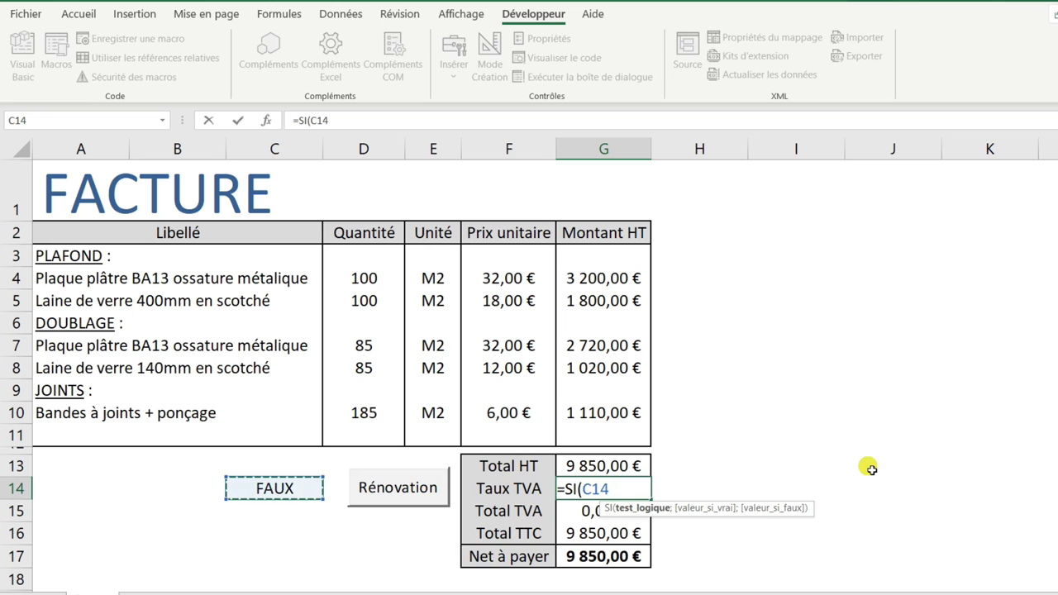
type("=VRAI")
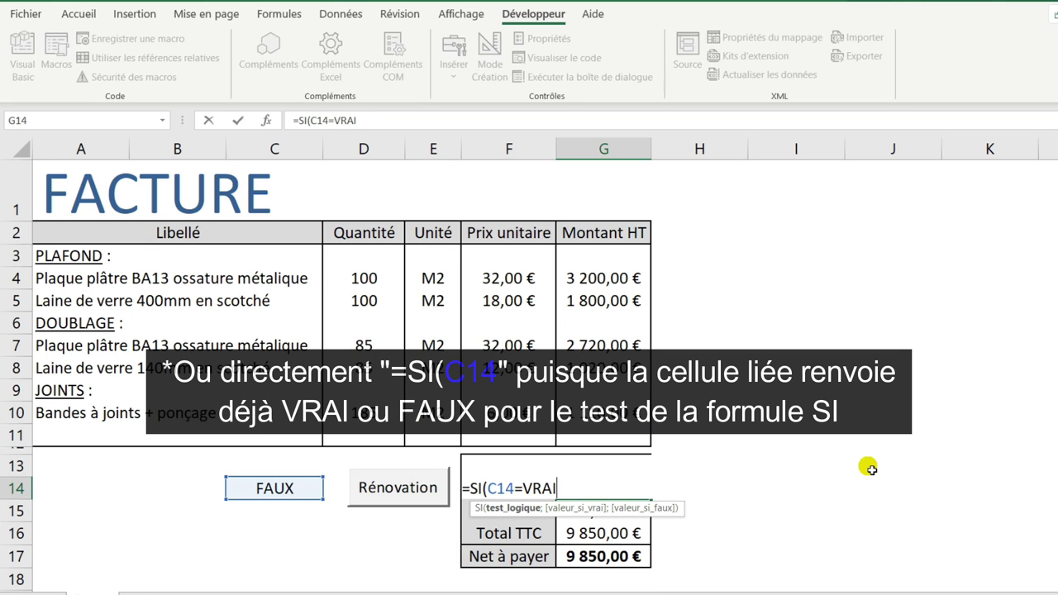
type(";")
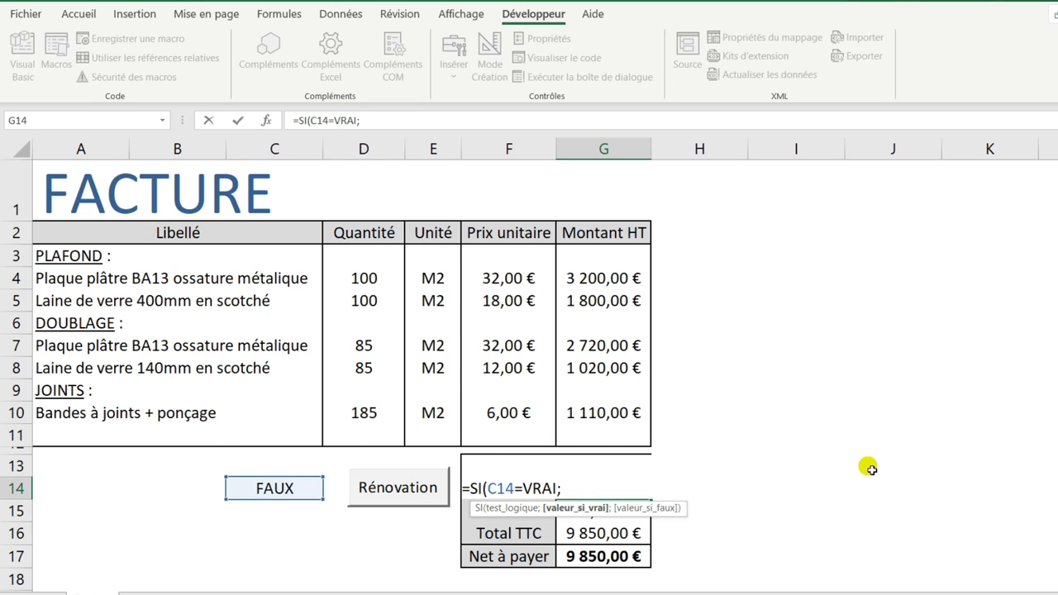
type("10")
type("%")
type(";2")
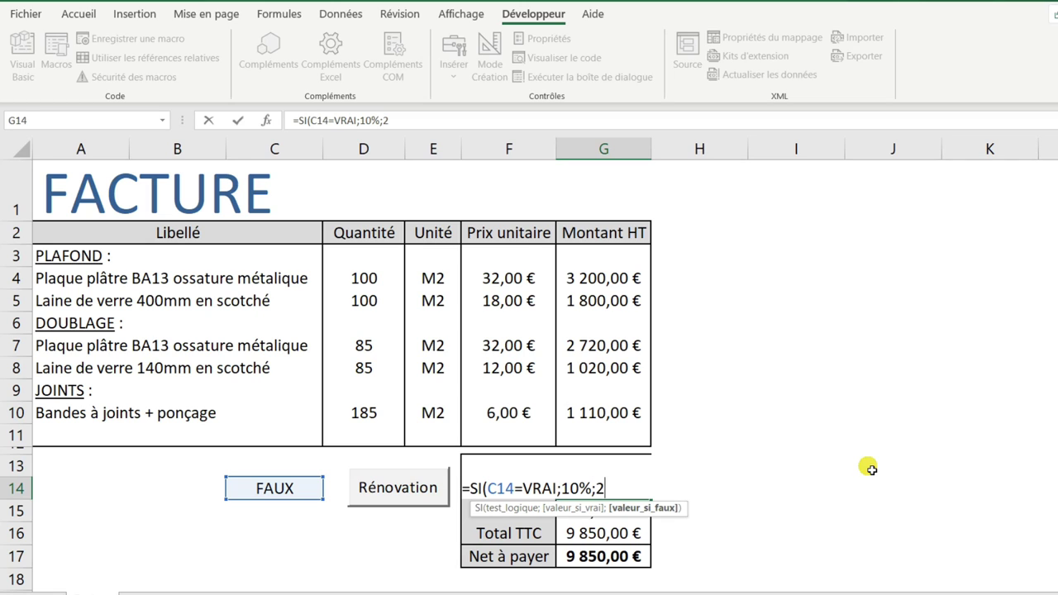
type("0%")
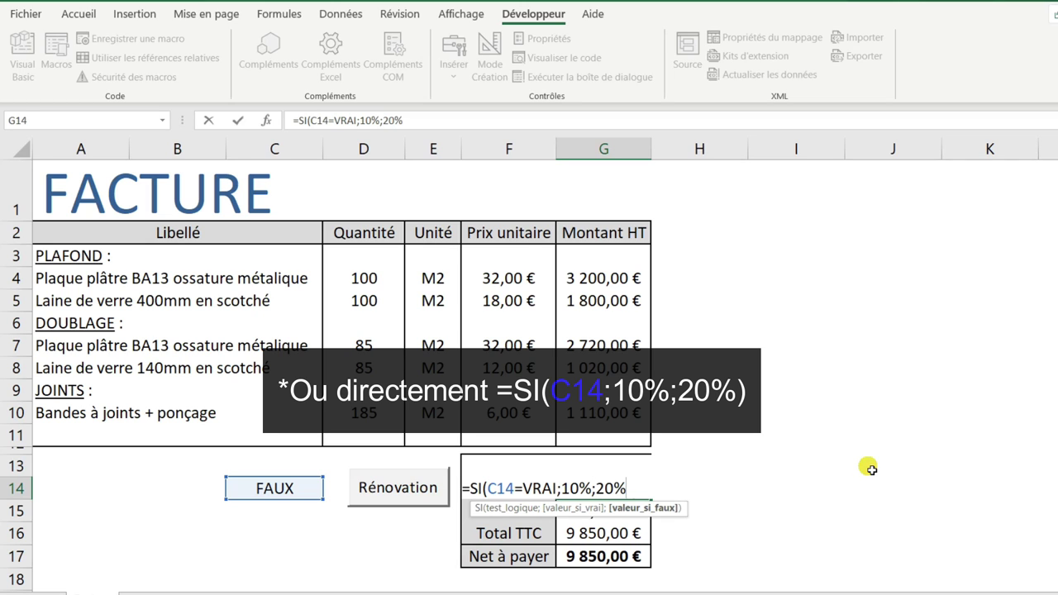
type(")")
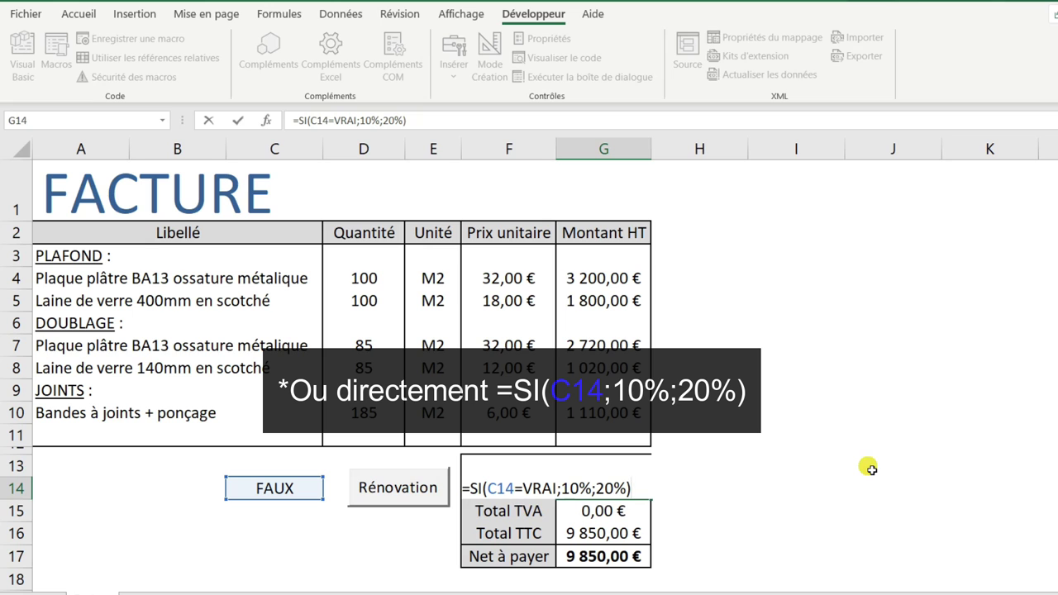
key("Return")
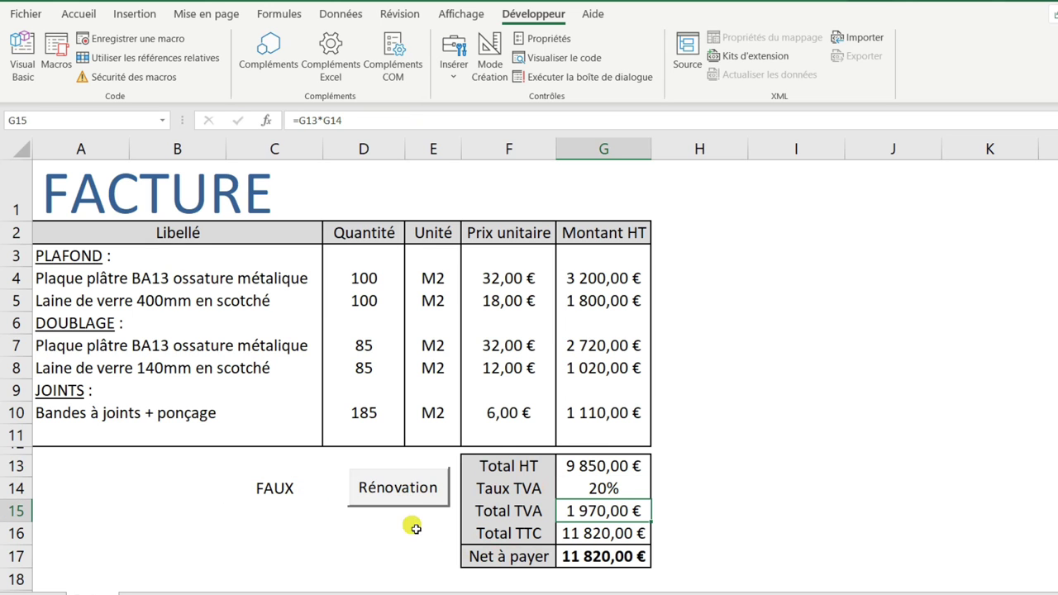
- Toggle Rénovation on and off to verify 10%/20% VAT, then open the print preview with Ctrl+P
left_click(406, 495)
left_click(406, 494)
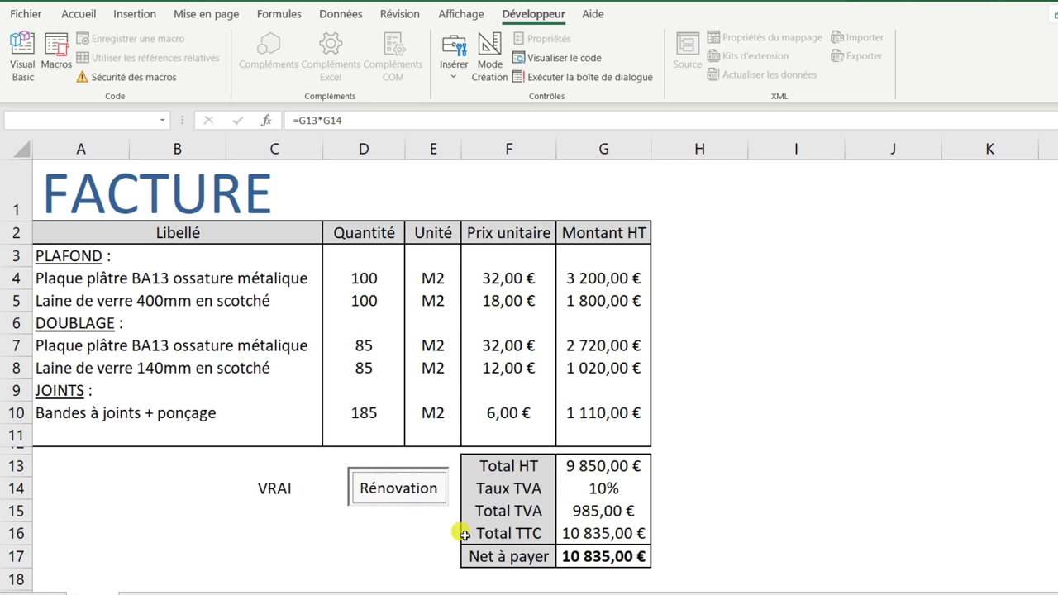
left_click(406, 490)
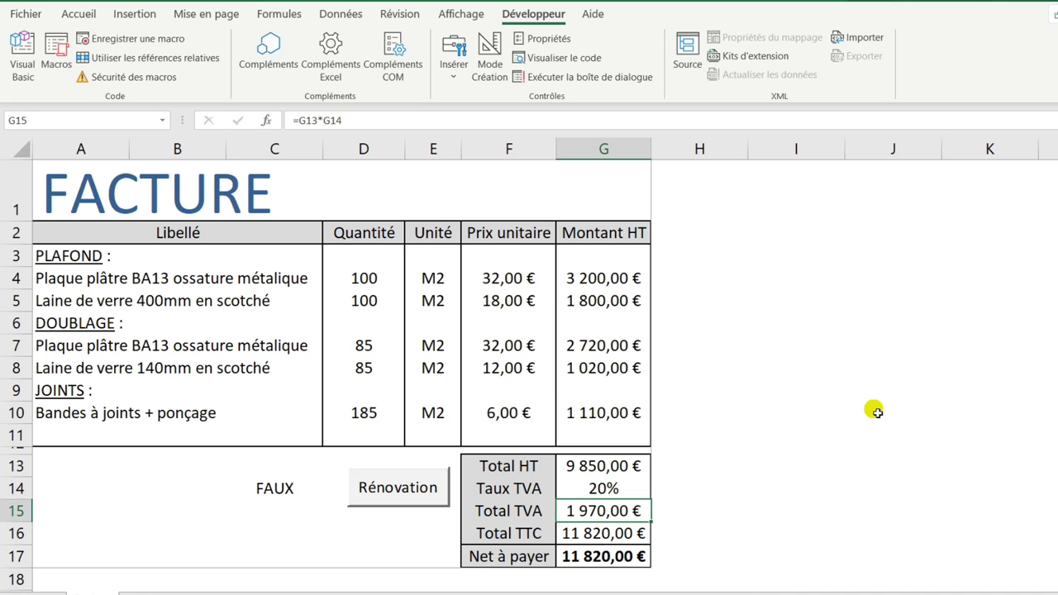
key("ctrl+p")
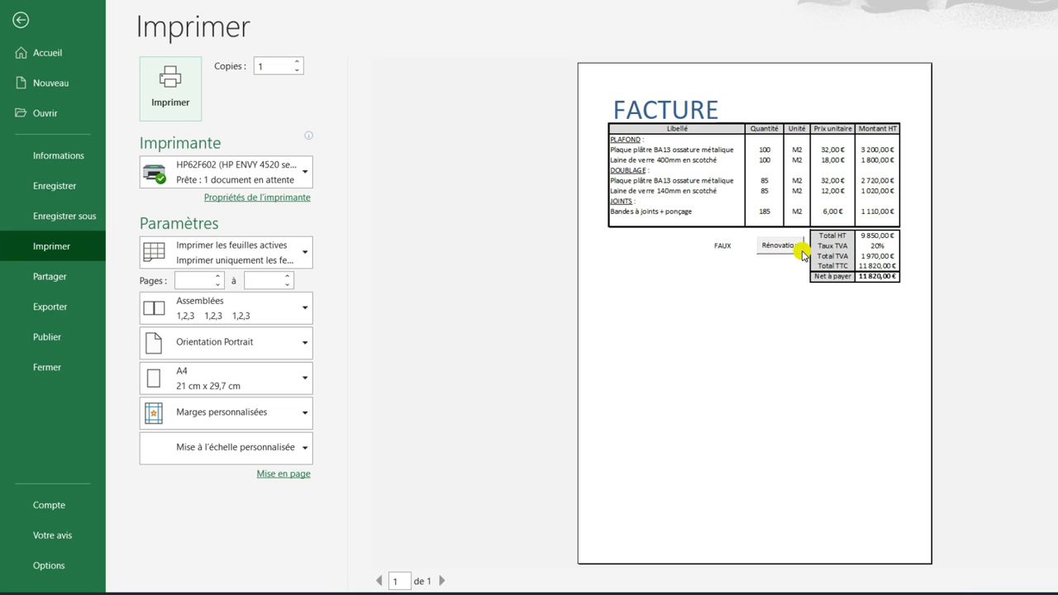
- Leave the Imprimer screen and return to the Facture worksheet
left_click(22, 32)
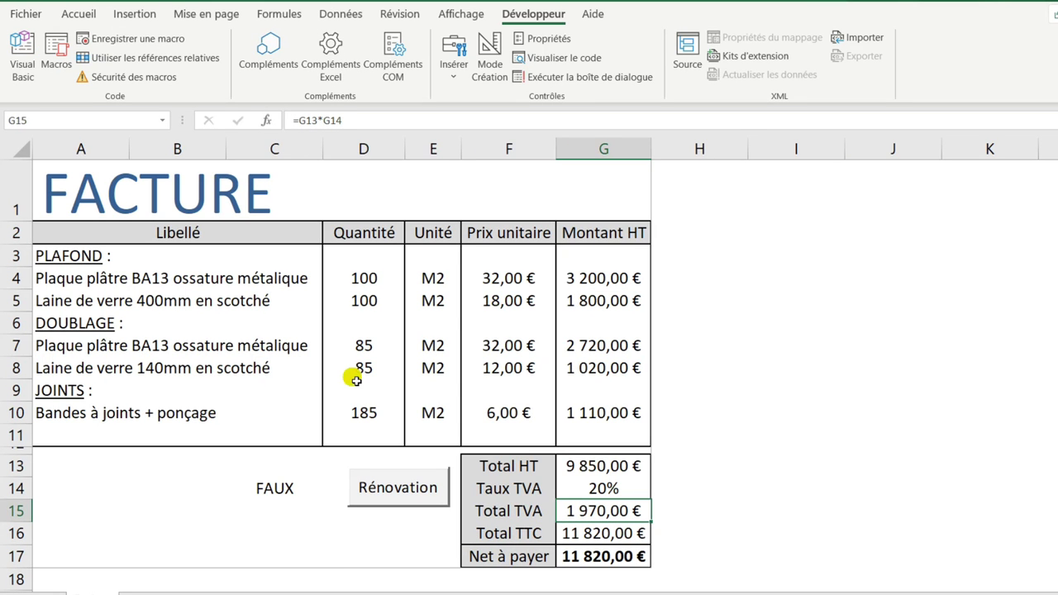
- Give C14 the custom number format ;;; so its FAUX value no longer displays
right_click(280, 491)
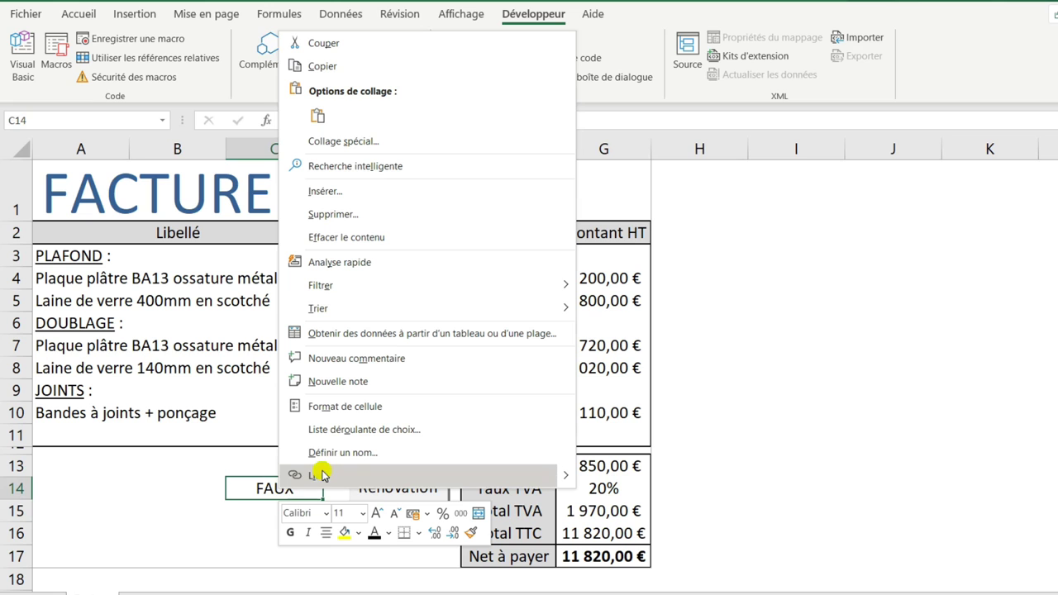
left_click(370, 409)
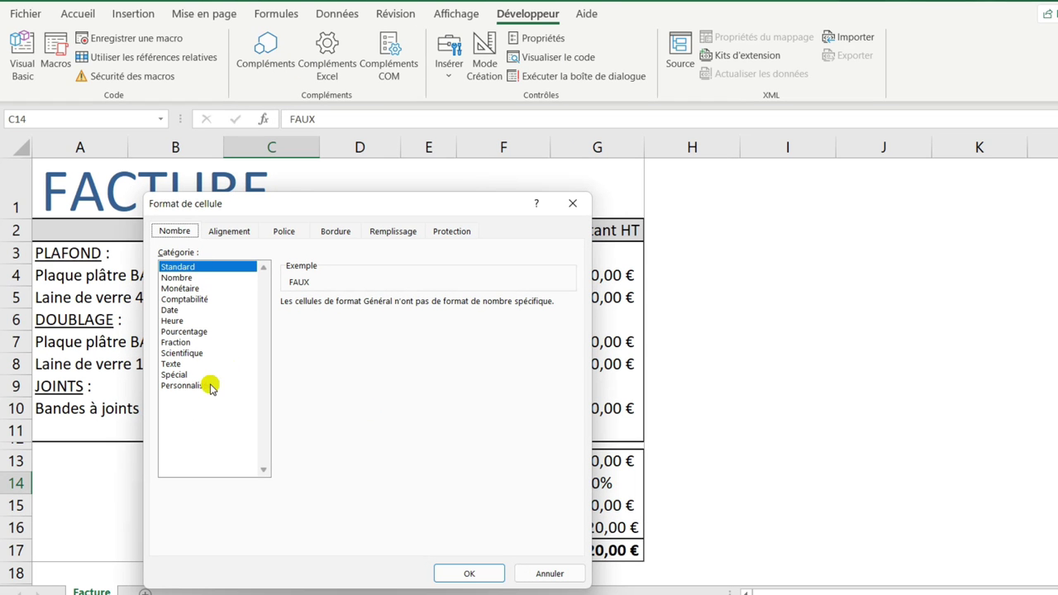
left_click(198, 386)
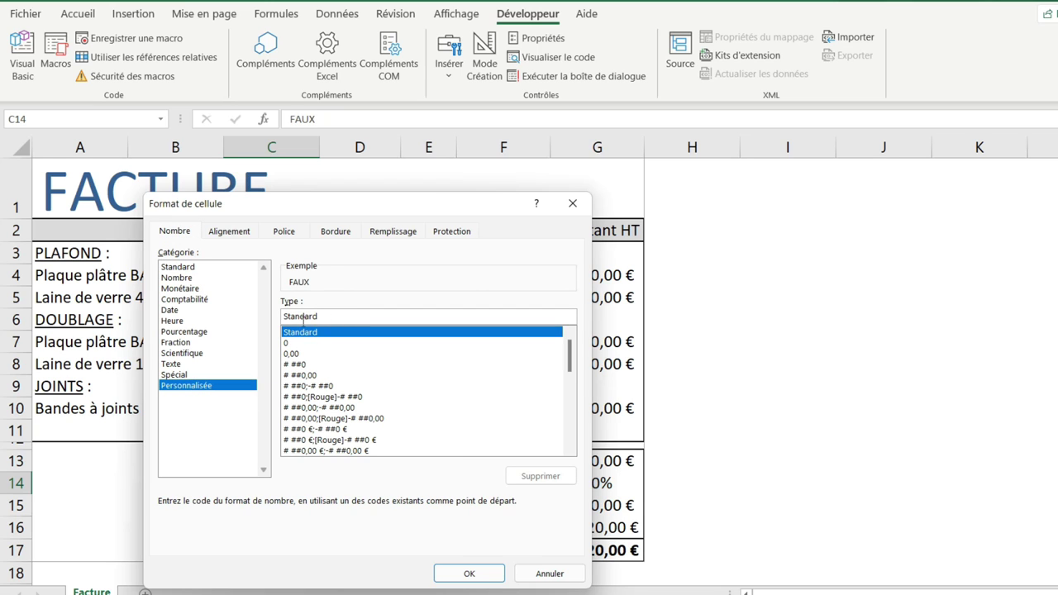
left_click_drag(331, 317, 282, 317)
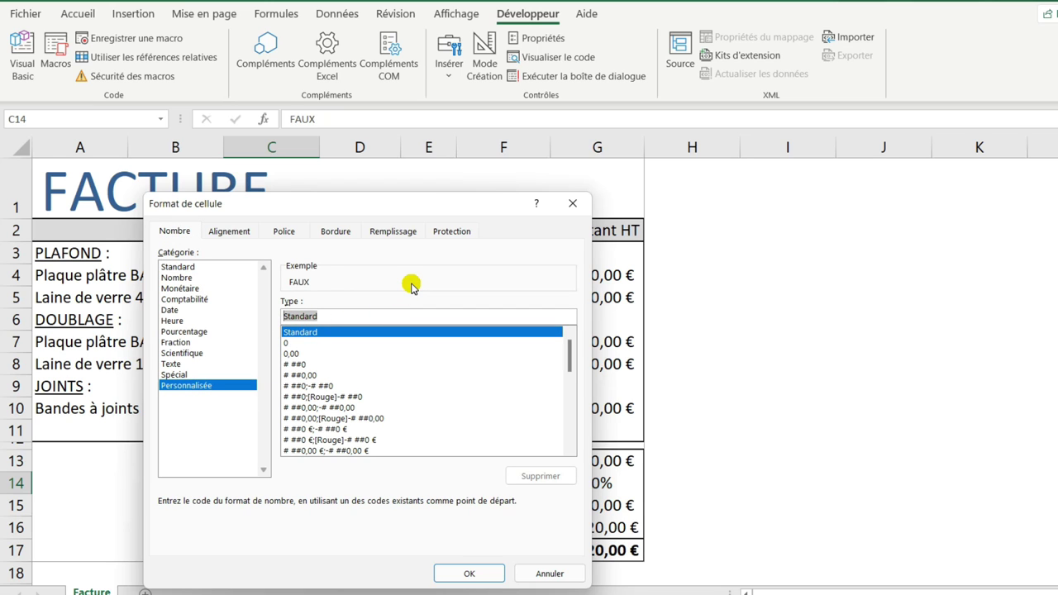
type(";;;")
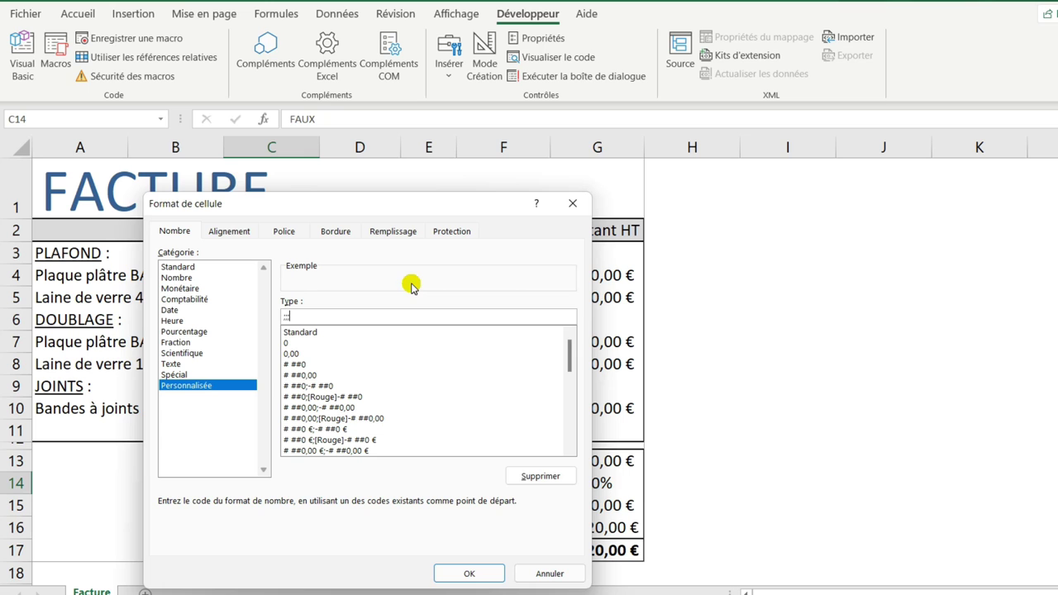
left_click(468, 573)
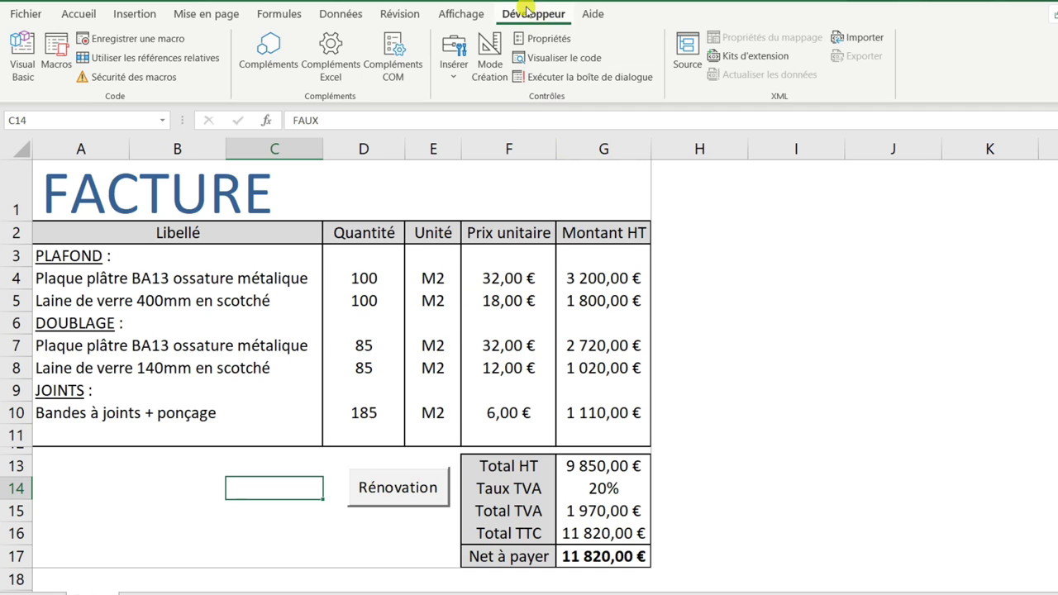
- Clear 'Imprimer l'objet' in the Rénovation button's control properties, then preview the print
left_click(491, 68)
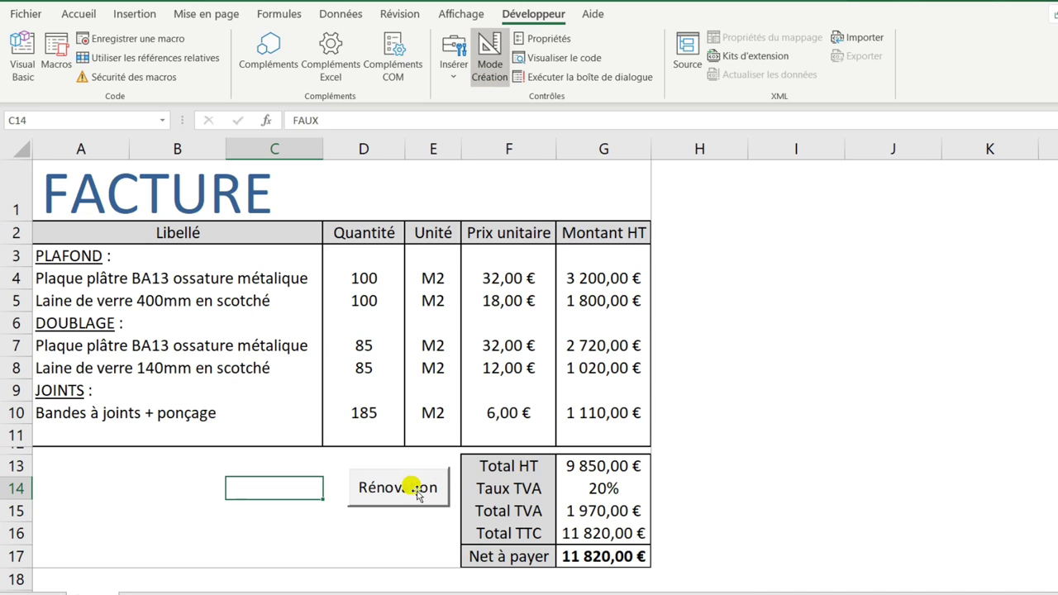
right_click(423, 482)
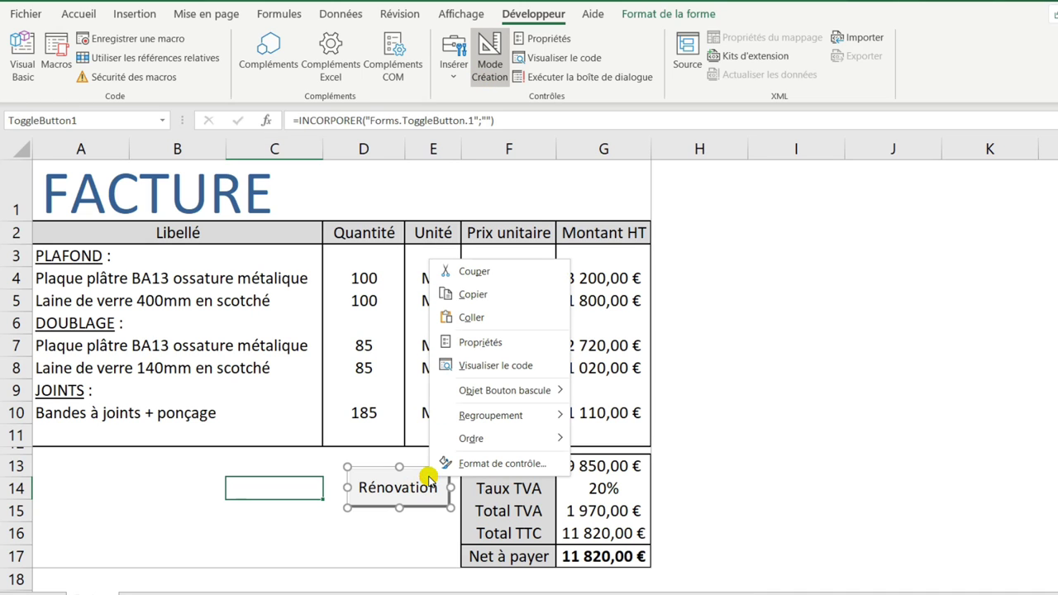
left_click(499, 463)
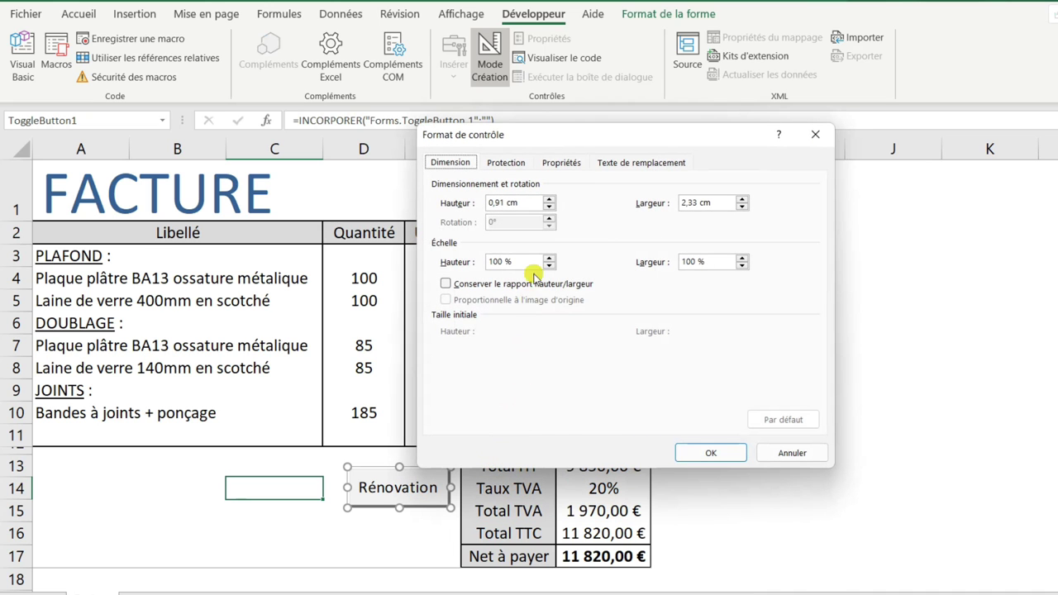
left_click(569, 164)
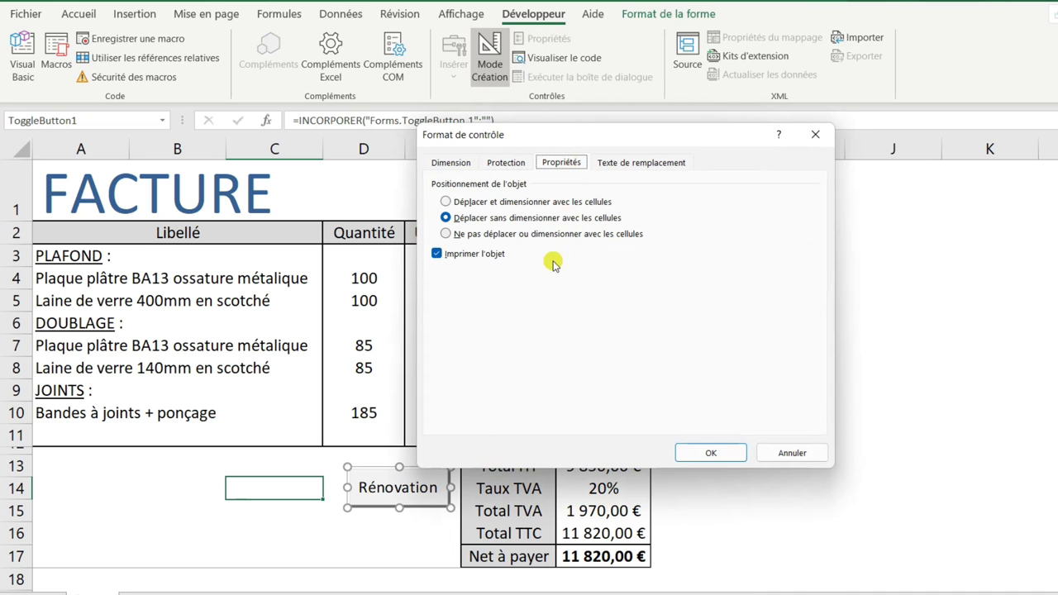
left_click(438, 254)
left_click(437, 255)
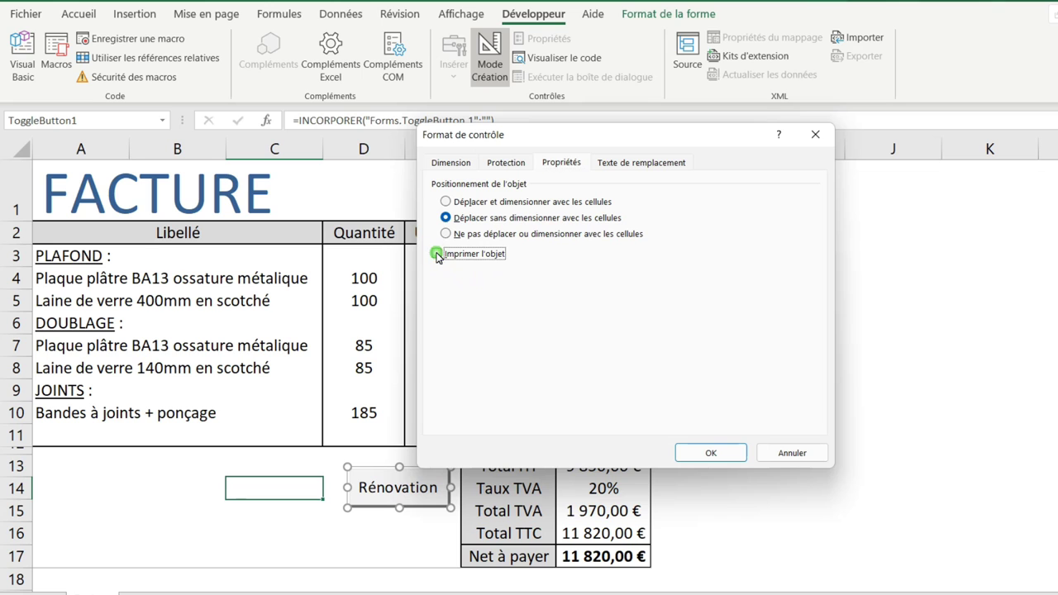
left_click(713, 453)
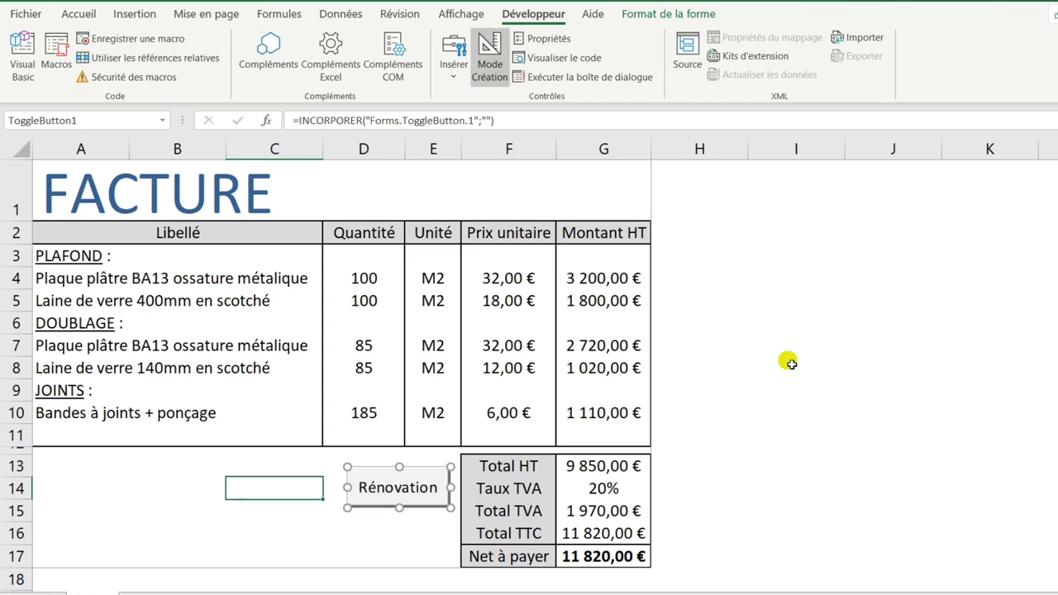
key("ctrl+p")
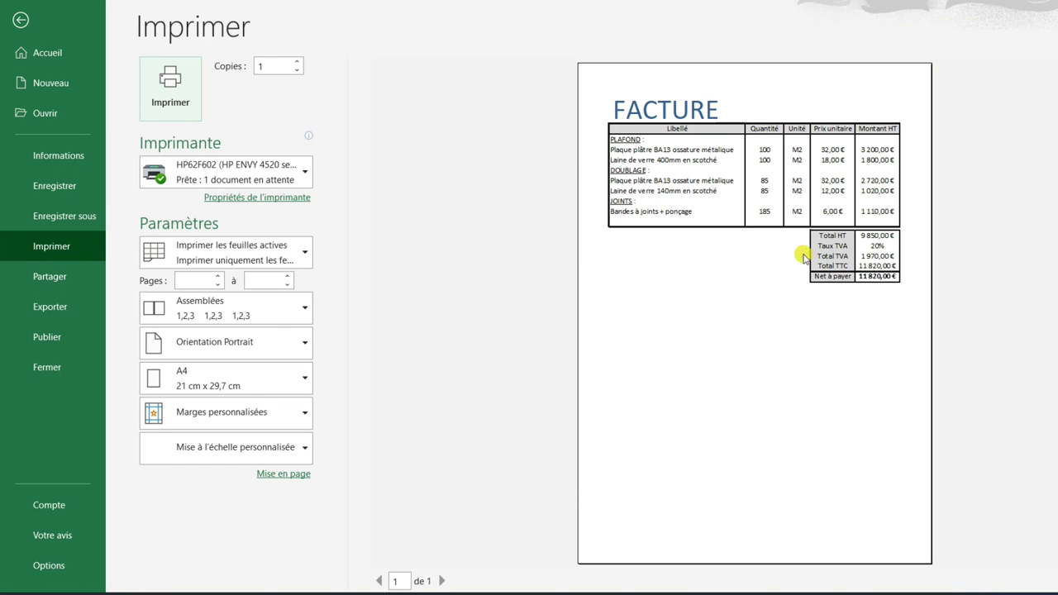
- Leave the print preview, which shows no Rénovation button, and return to the Facture worksheet
key("Escape")
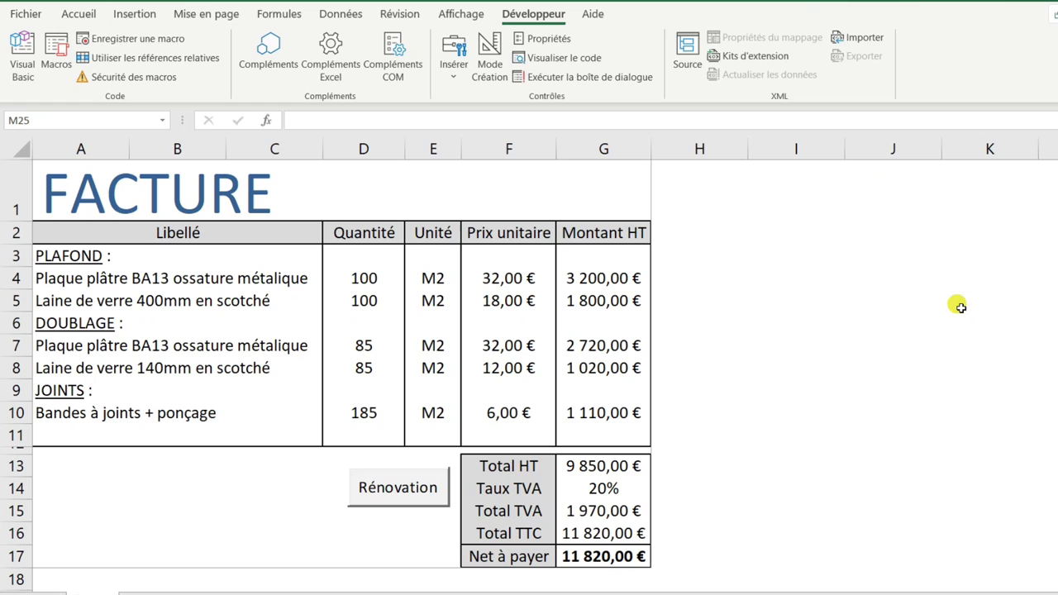